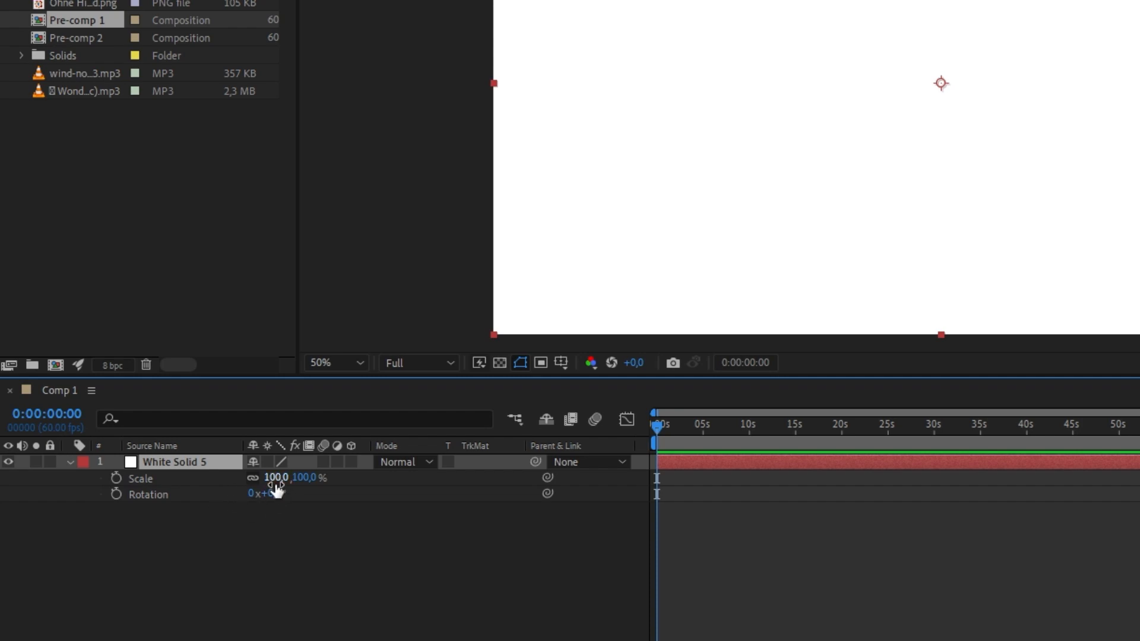
Set the white solid's scale to 191,1111% and its rotation to 270°.
type("191,1111")
left_click(298, 543)
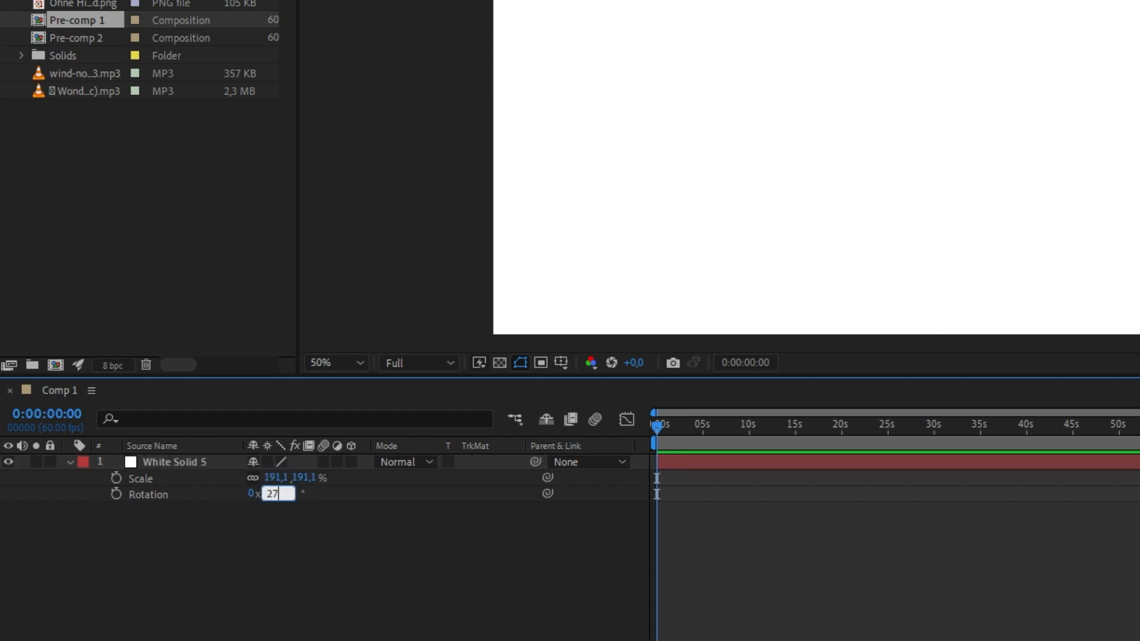
left_click(300, 551)
scroll(816, 167, "down", 2)
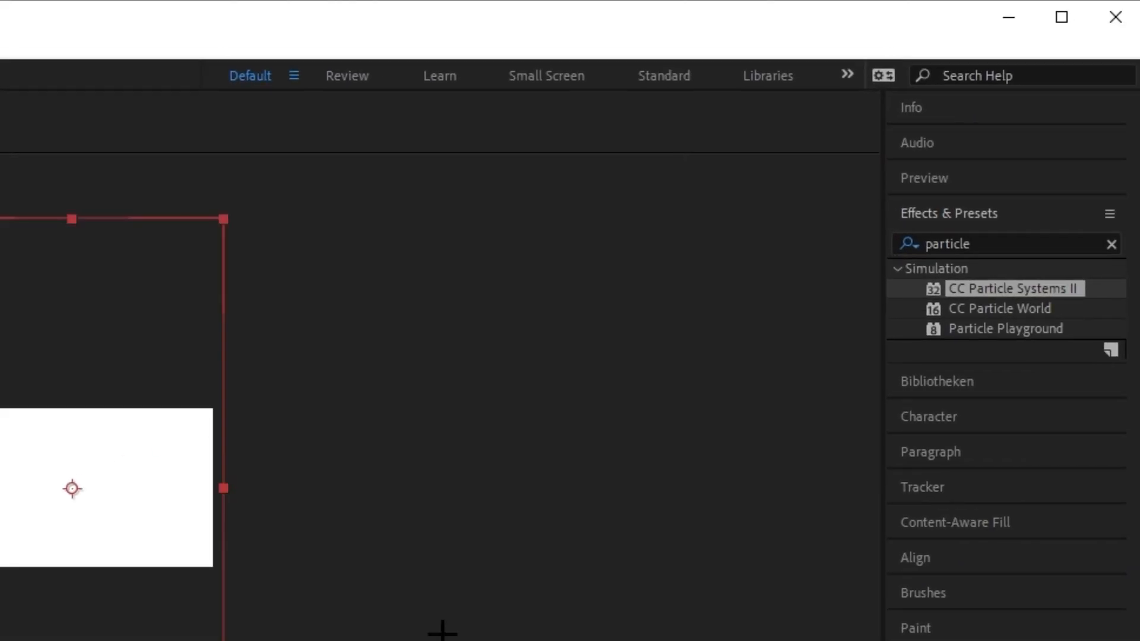
Apply the CC Particle Systems II effect to the white solid and preview its default animation.
left_click_drag(977, 289, 34, 525)
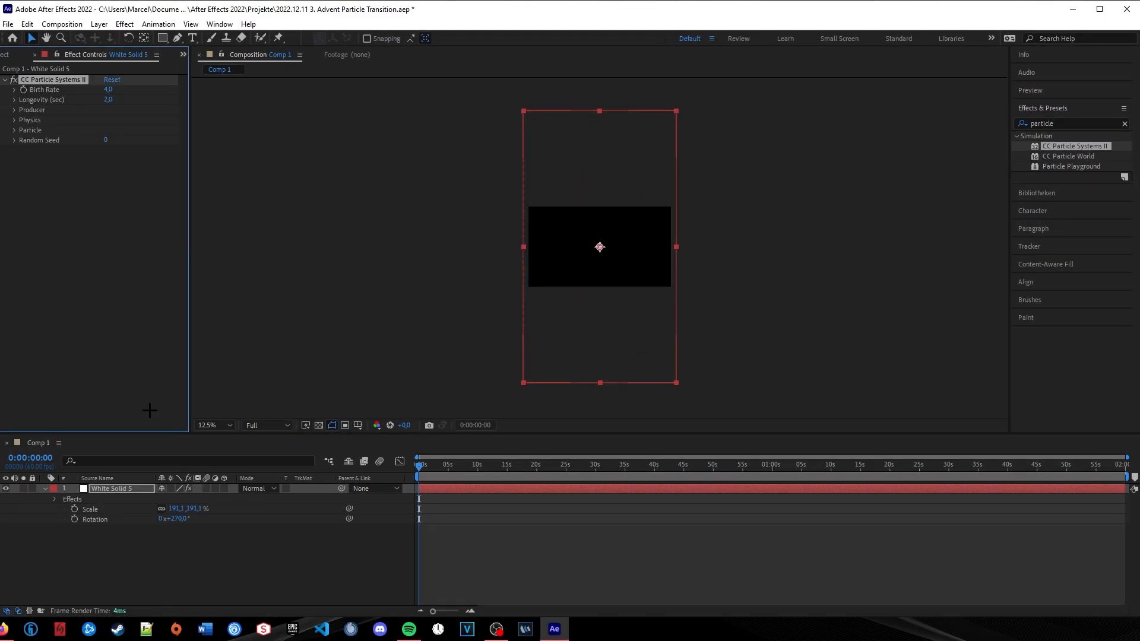
key("space")
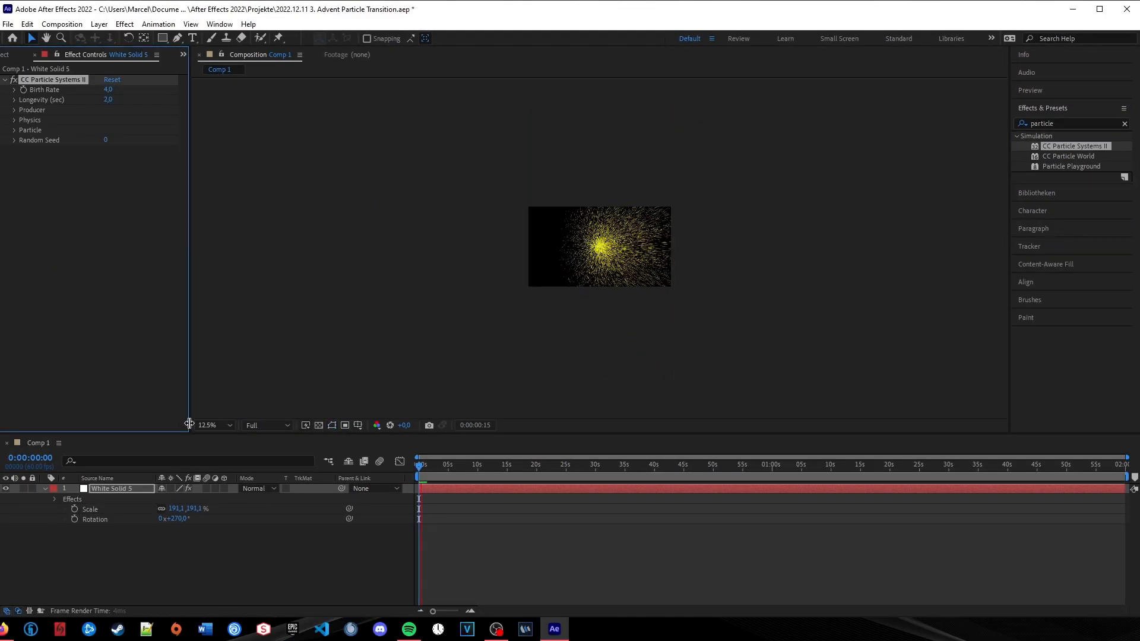
key("space")
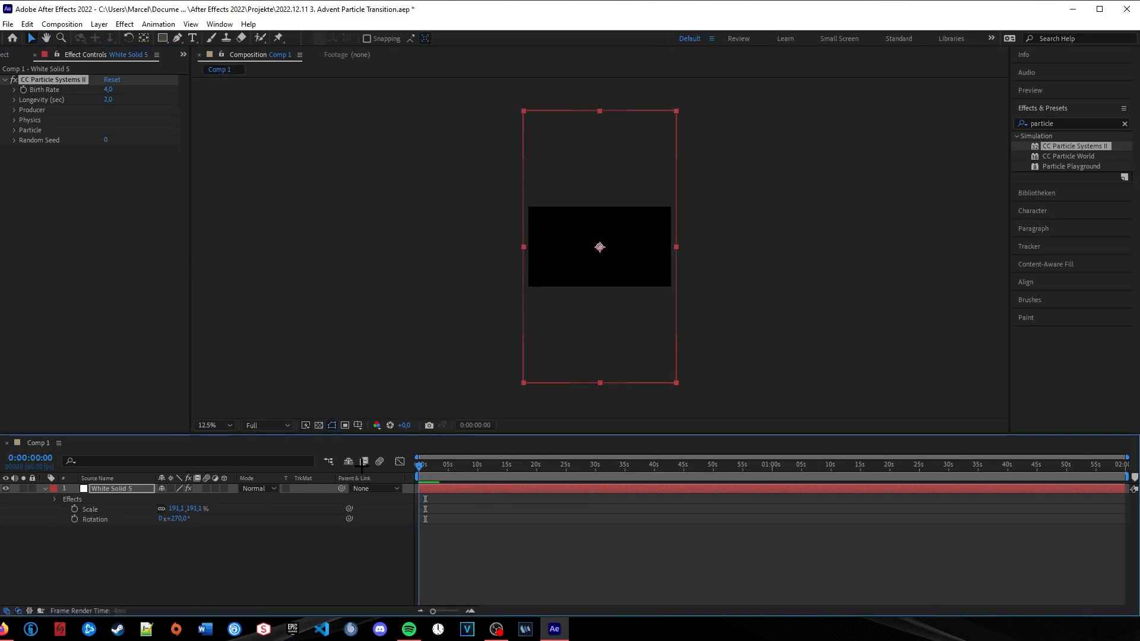
scroll(588, 320, "up", 2)
scroll(588, 321, "down", 1)
scroll(588, 320, "up", 1)
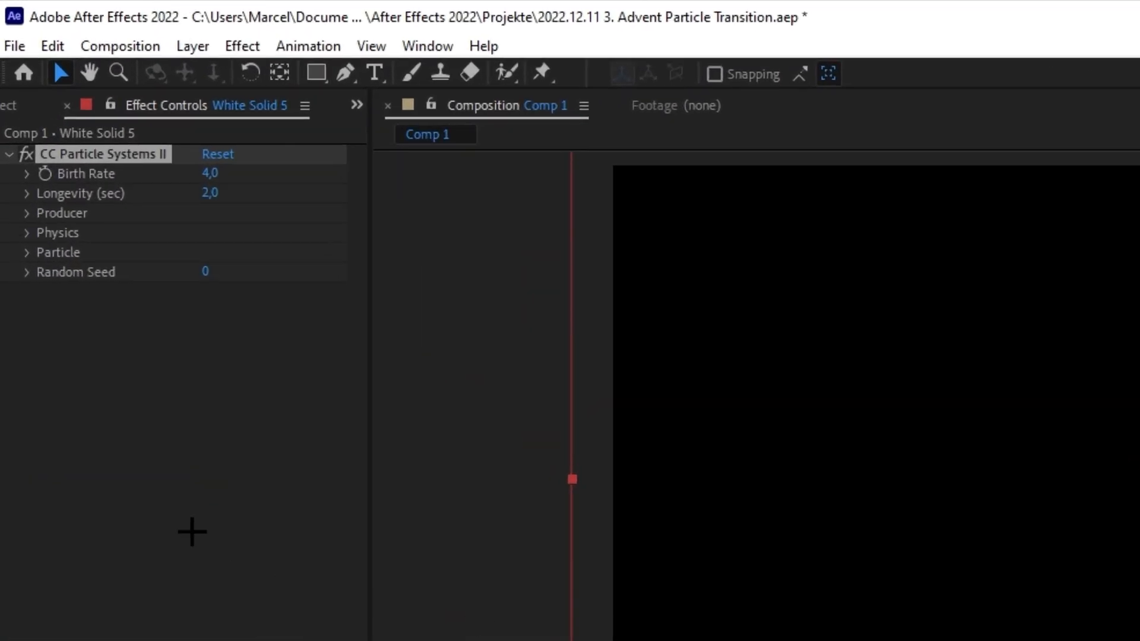
Expand the particle effect's property groups and set the Physics animation to Jet Sideways.
left_click(26, 253)
left_click(26, 232)
left_click(26, 214)
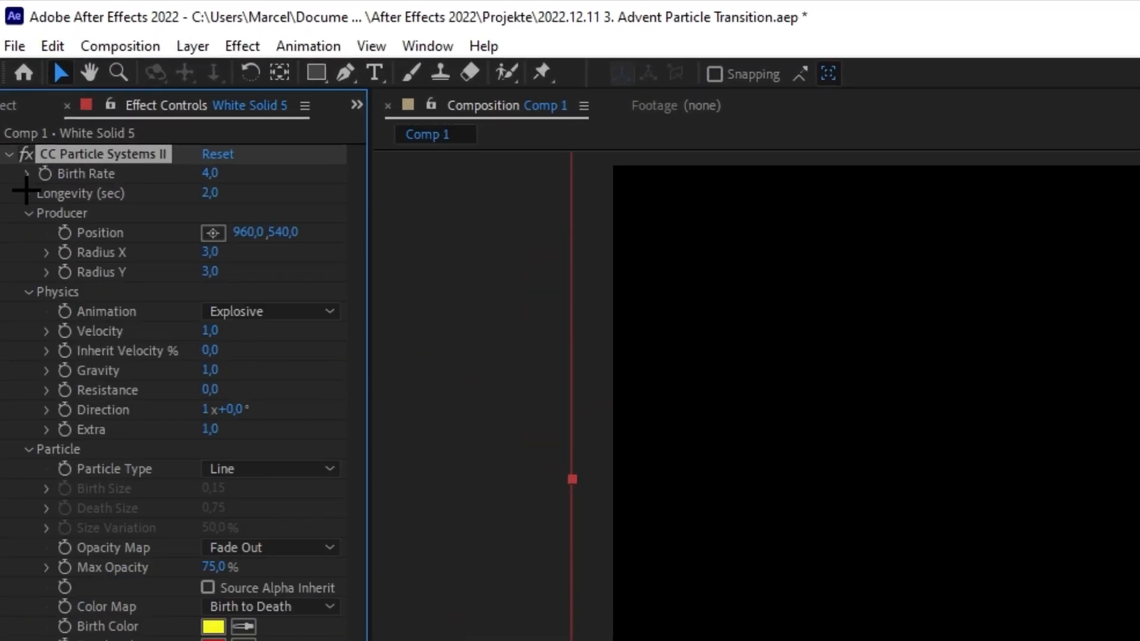
left_click(26, 193)
left_click(26, 173)
left_click(280, 374)
left_click(288, 618)
Change both the Birth Color and the Death Color of the particles to white (FFFFFF).
left_click(172, 506)
left_click(300, 333)
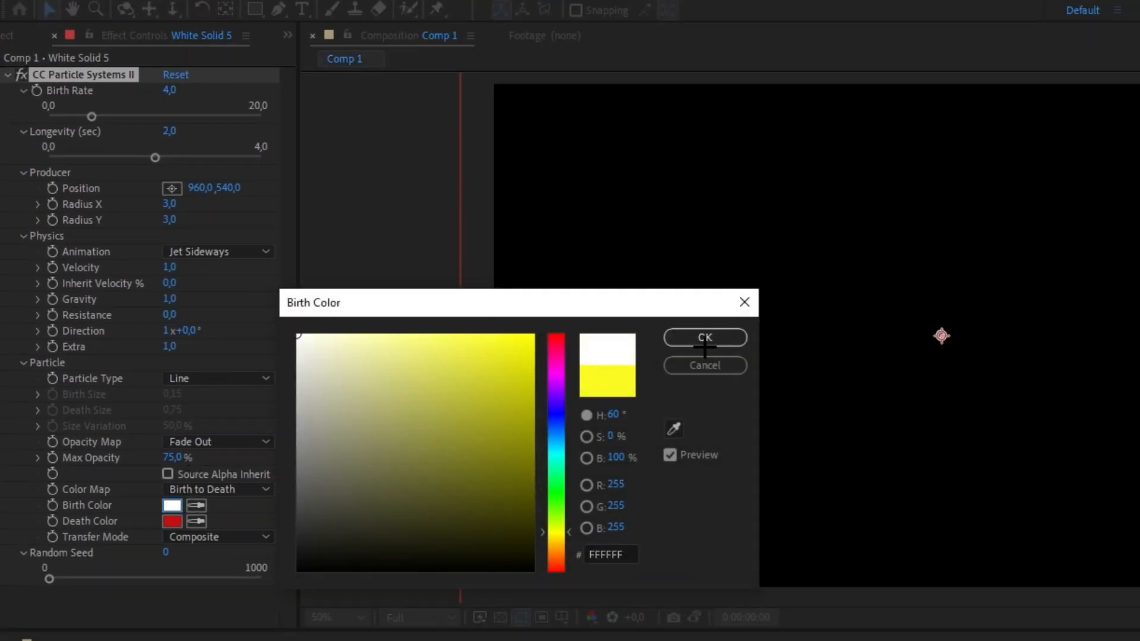
left_click(702, 333)
left_click(173, 521)
left_click(300, 333)
left_click(702, 333)
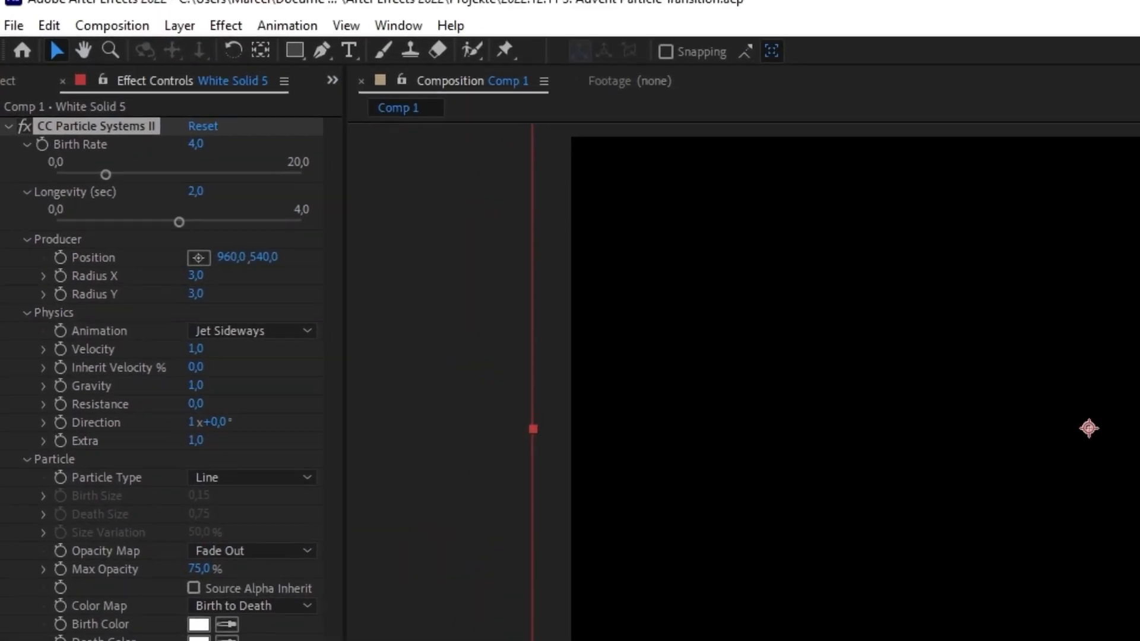
Set the producer's Radius X to 100 and the particles' Max Opacity to 100%.
left_click(212, 317)
type("100")
key("Return")
left_click(210, 409)
type("100")
key("Return")
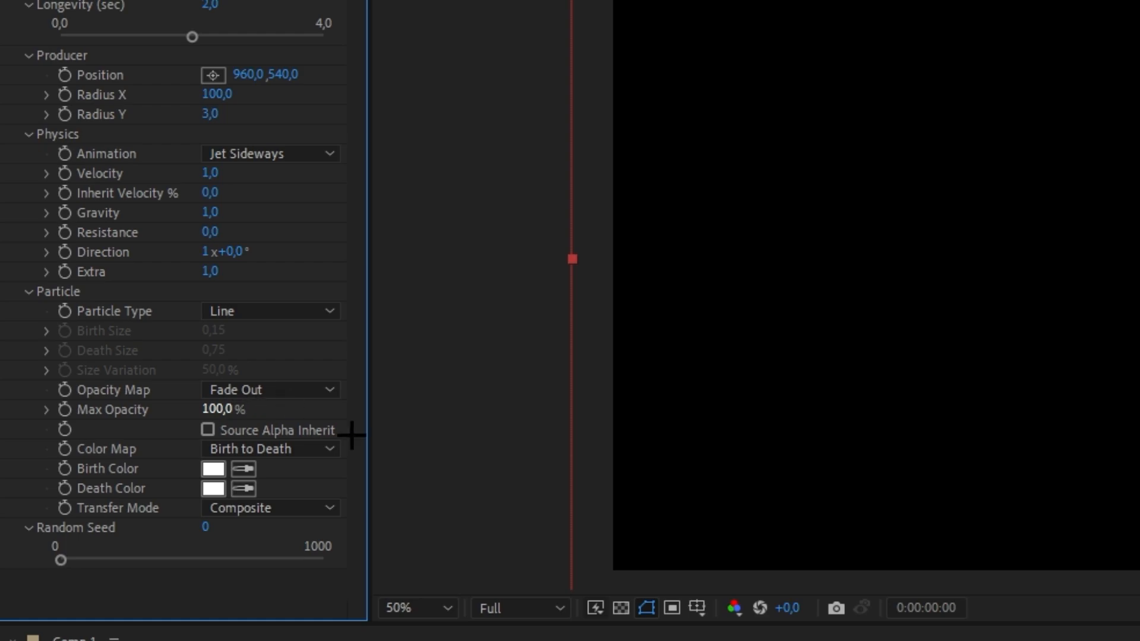
Set the particle effect's Random Seed to 467 and the producer's Y position to 14.
left_click(204, 529)
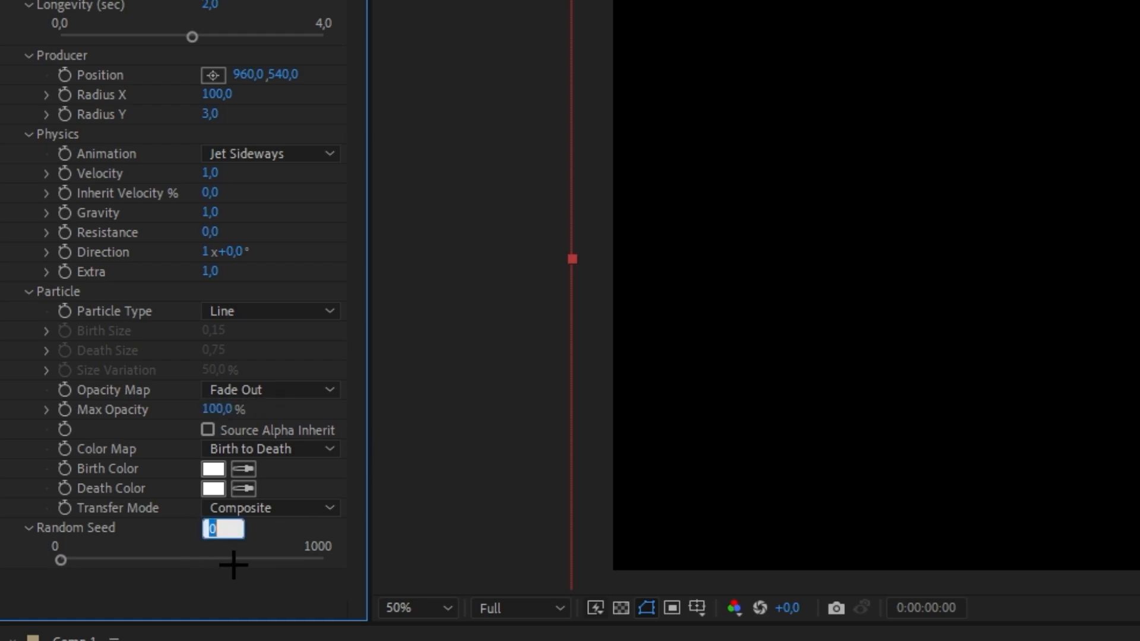
type("467")
key("Return")
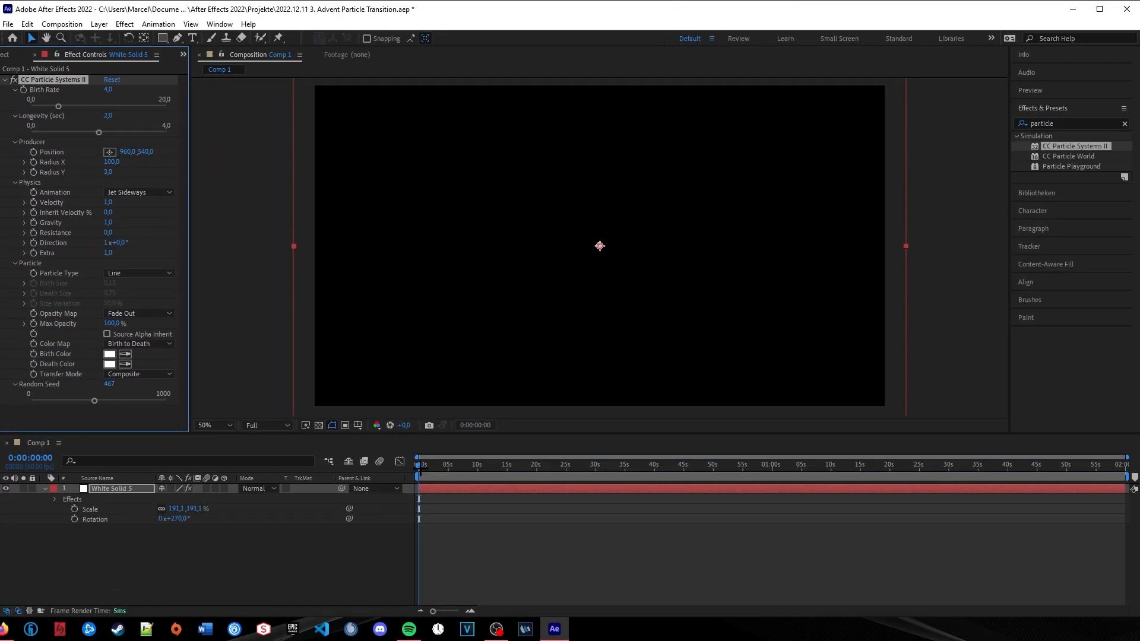
key("space")
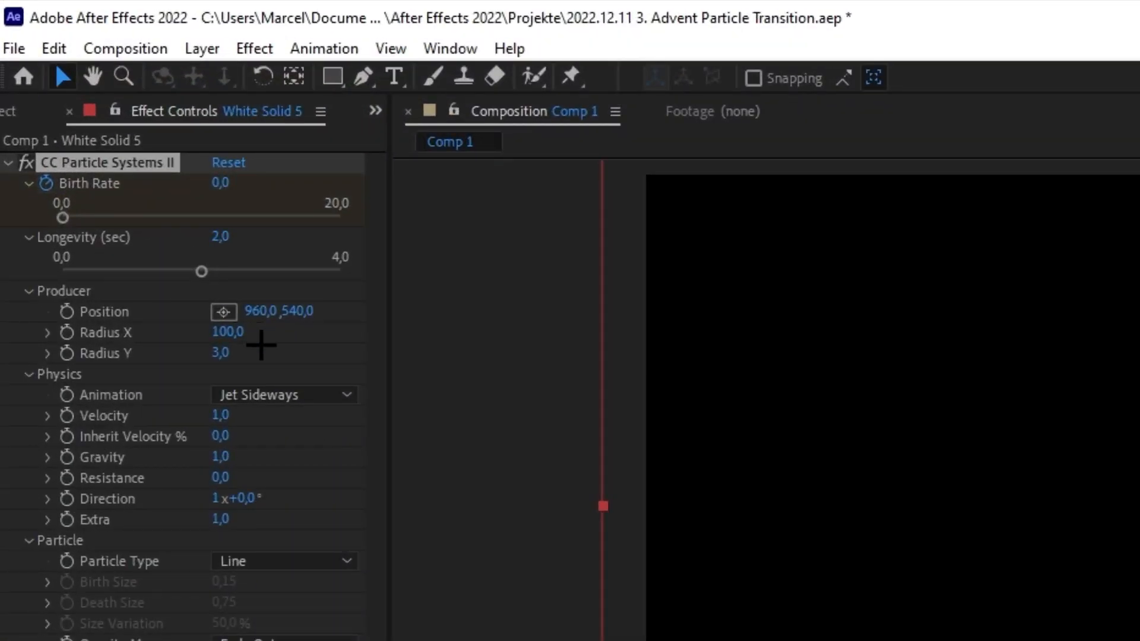
left_click(297, 311)
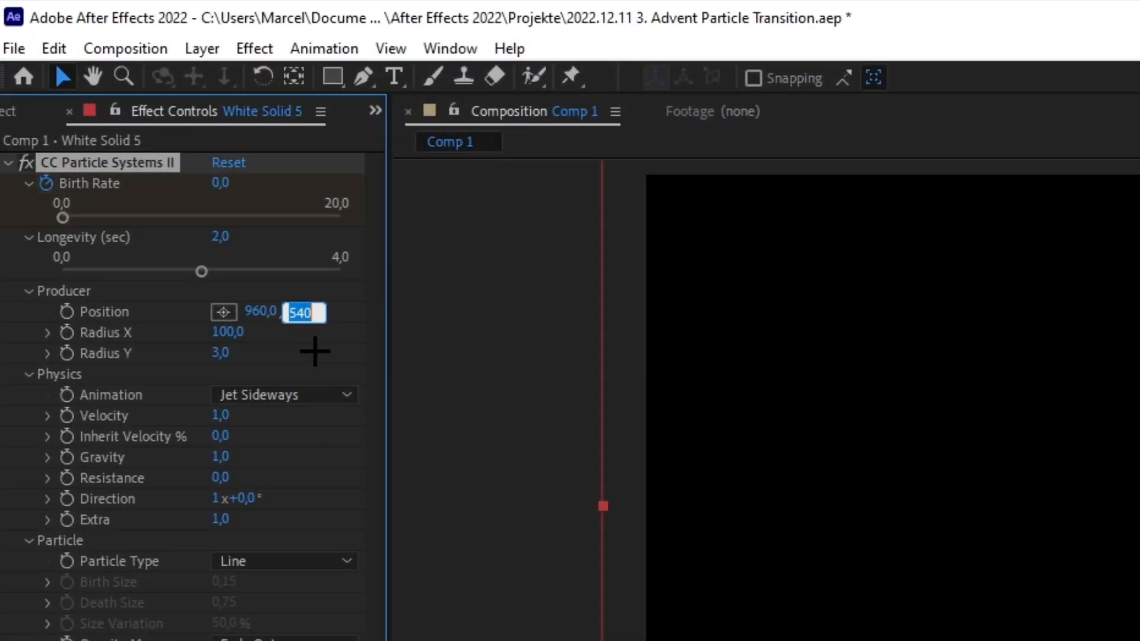
key("Return")
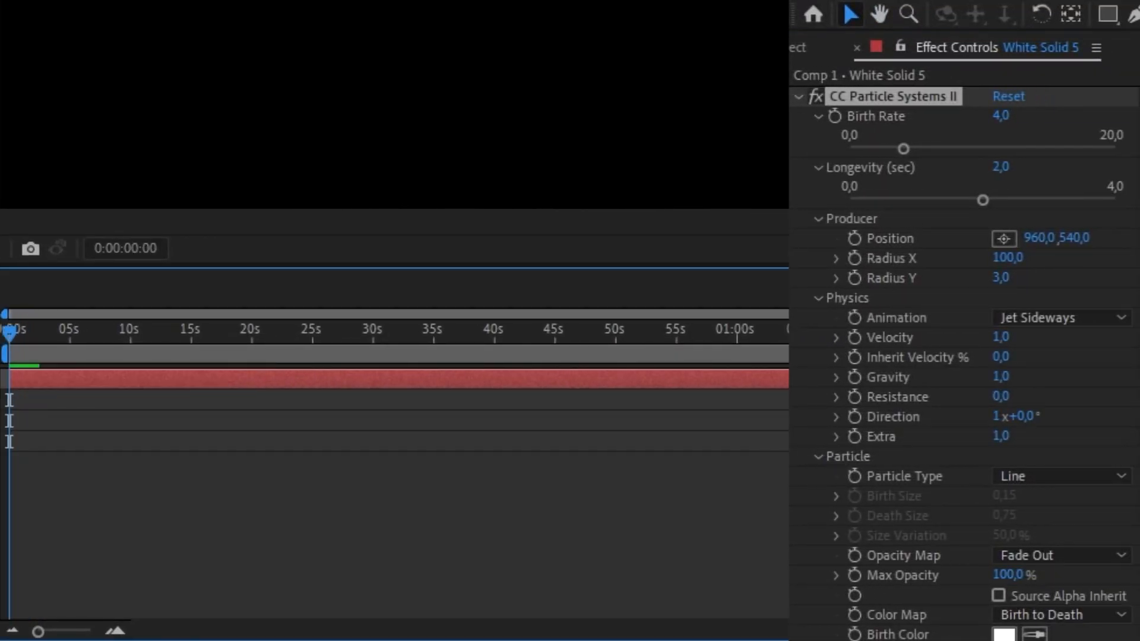
Keyframe the Birth Rate from 0 at 0:00:00:00 to 20 at 0:00:01:00 and preview the animation.
left_click_drag(900, 148, 850, 148)
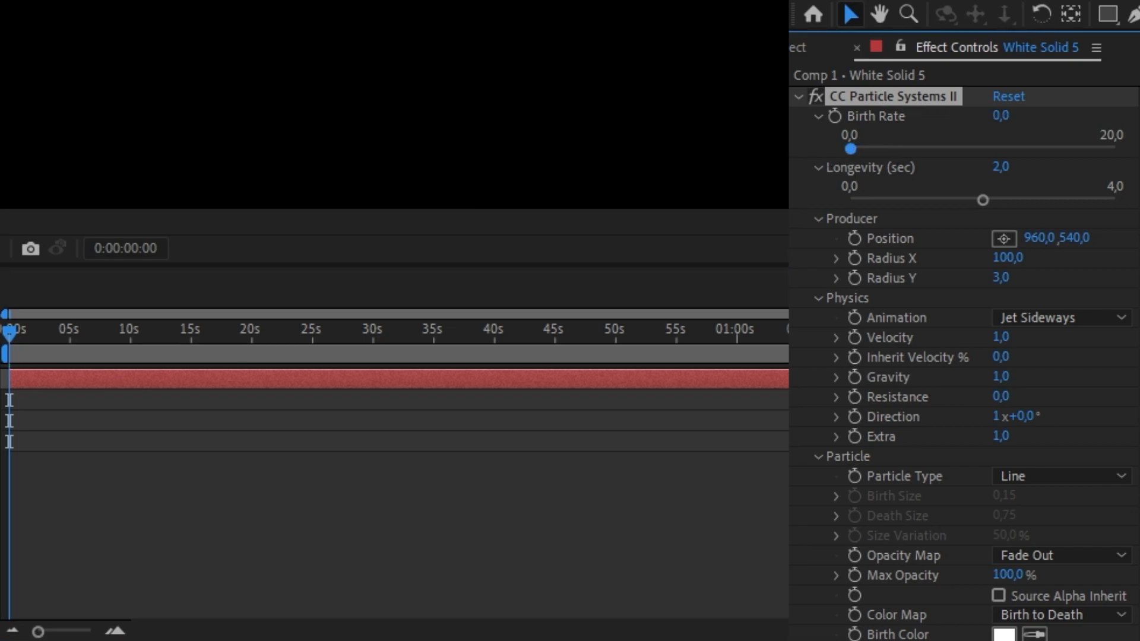
key("space")
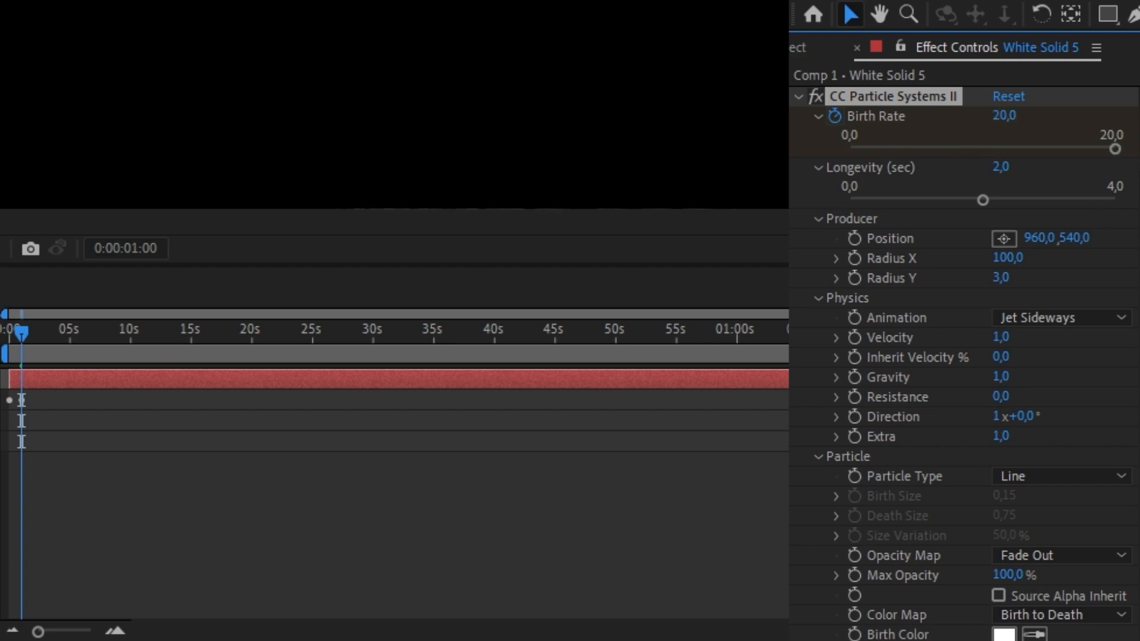
left_click_drag(22, 334, 2, 336)
key("space")
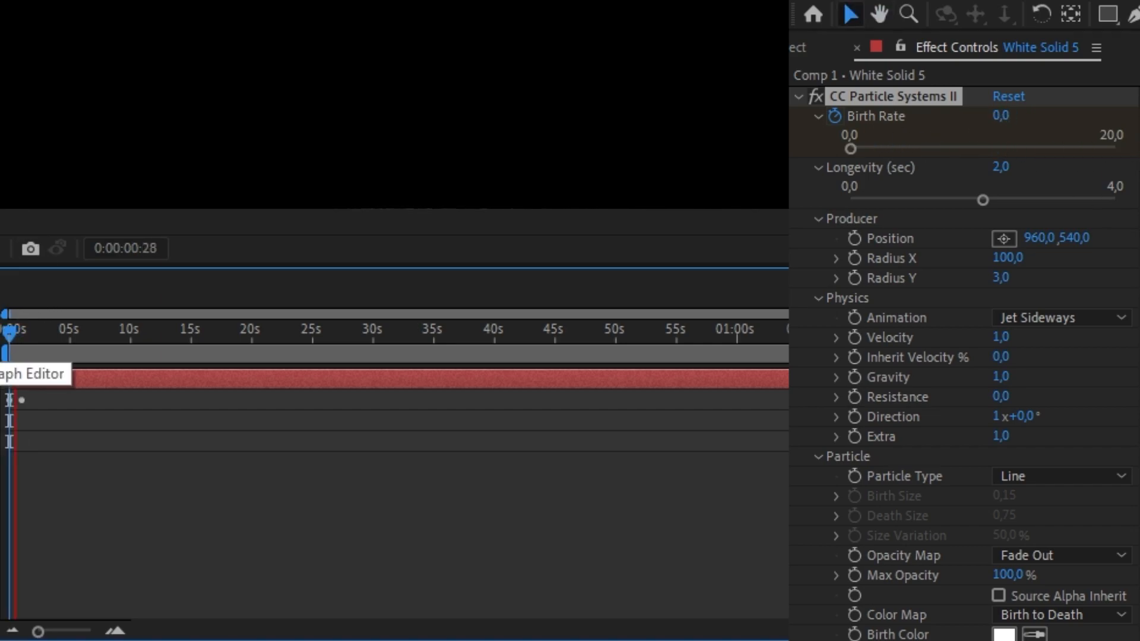
key("space")
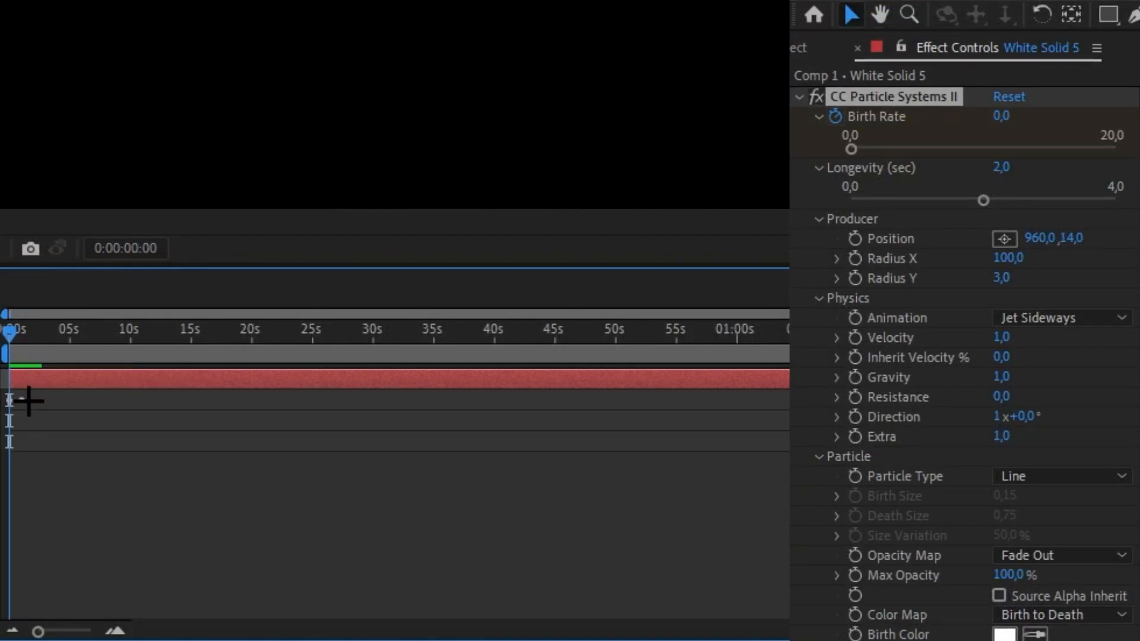
Reveal the particle layer's keyframes in the timeline and close the Pre-comp 1 timeline.
scroll(28, 398, "up", 2)
left_click_drag(228, 628, 215, 628)
key("u")
left_click_drag(58, 342, 72, 341)
mouse_move(563, 341)
left_mouse_down()
mouse_move(587, 342)
mouse_move(562, 342)
left_mouse_up()
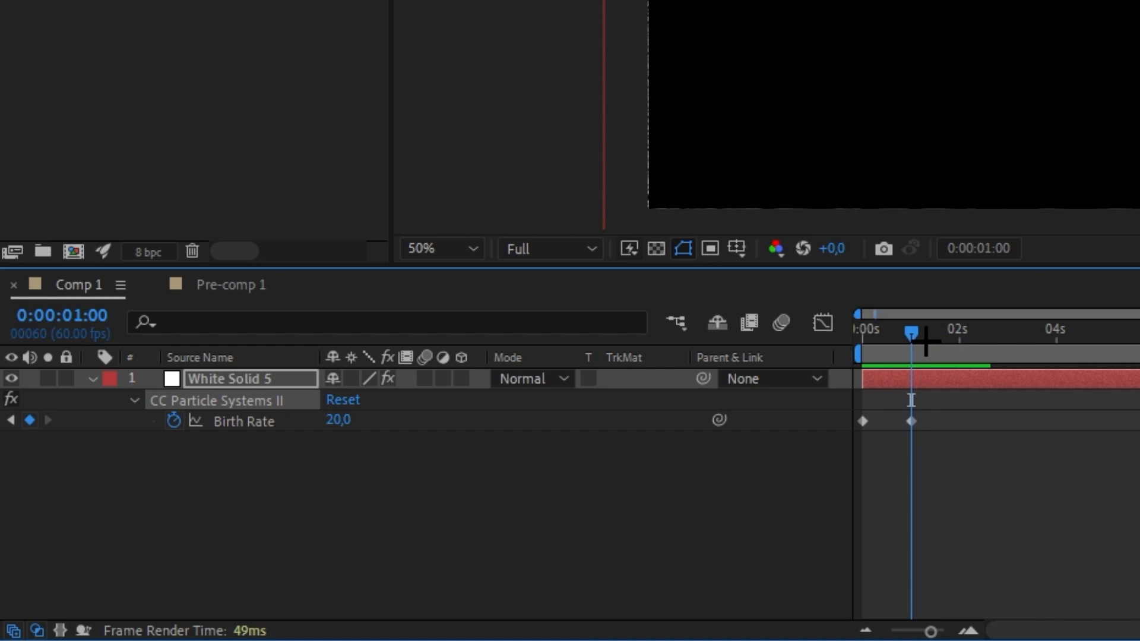
left_click(154, 285)
Add a Birth Rate keyframe at 0:00:02:00 that holds the value 20.
key("shift+Page_Down")
key("shift+Page_Down")
key("shift+Page_Down")
key("shift+Page_Down")
key("shift+Page_Down")
key("shift+Page_Down")
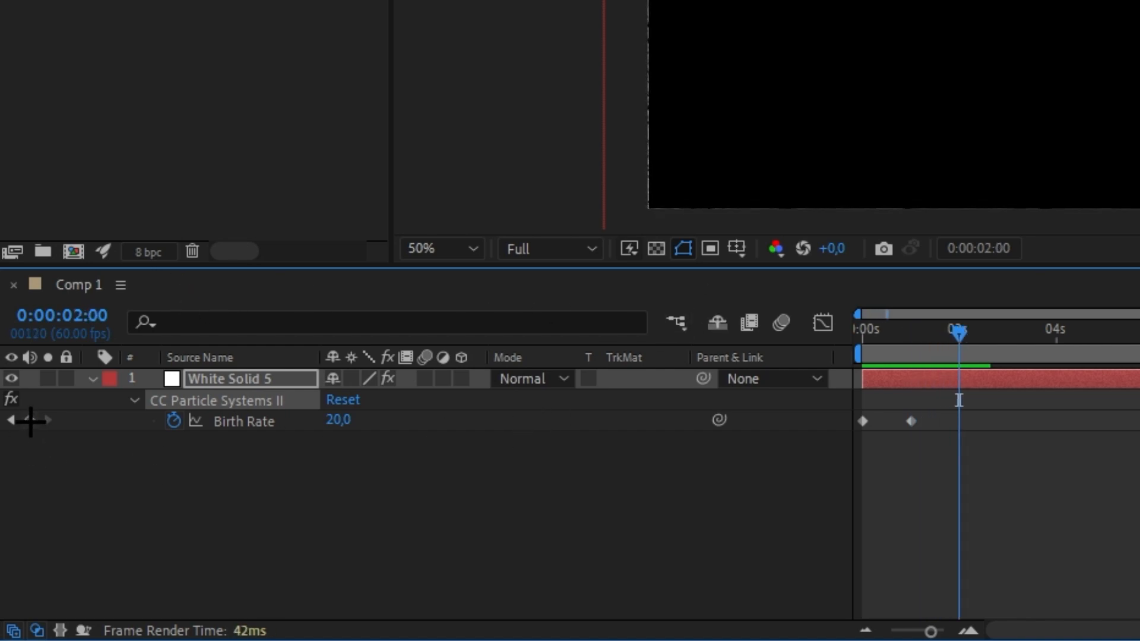
left_click(29, 420)
Set the Birth Rate to 0 at 0:00:03:00 to create the closing keyframe.
key("shift+Page_Down")
key("shift+Page_Down")
key("shift+Page_Down")
key("shift+Page_Down")
key("shift+Page_Down")
key("shift+Page_Down")
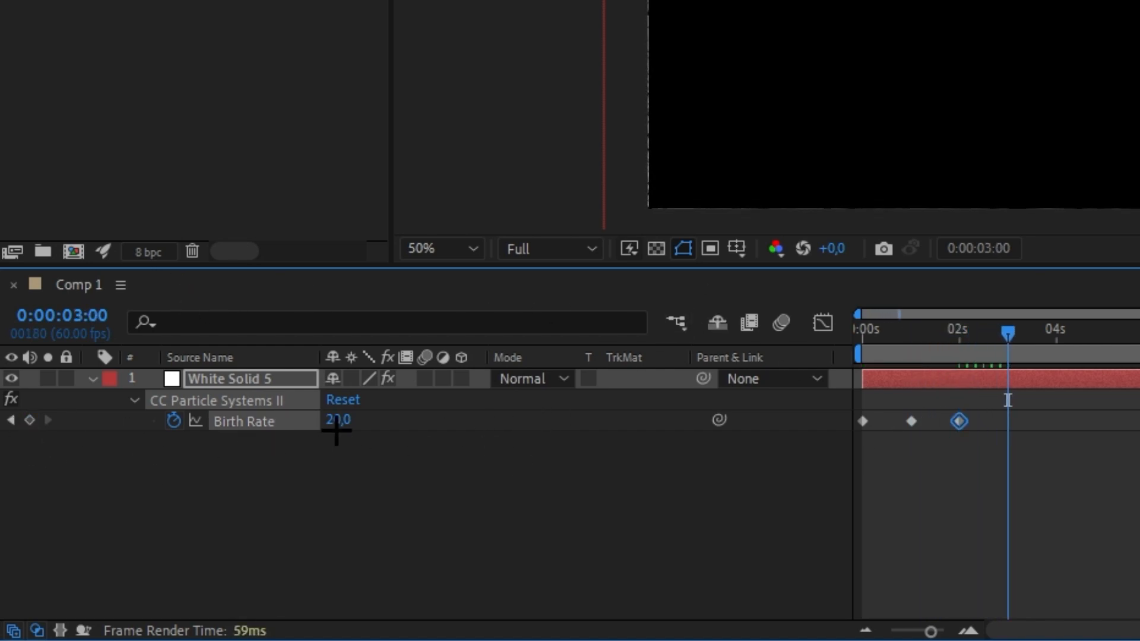
left_click_drag(336, 432, 56, 427)
Apply Easy Ease to all four Birth Rate keyframes and return to the composition's start.
left_click_drag(1082, 433, 768, 425)
key("F9")
key("Home")
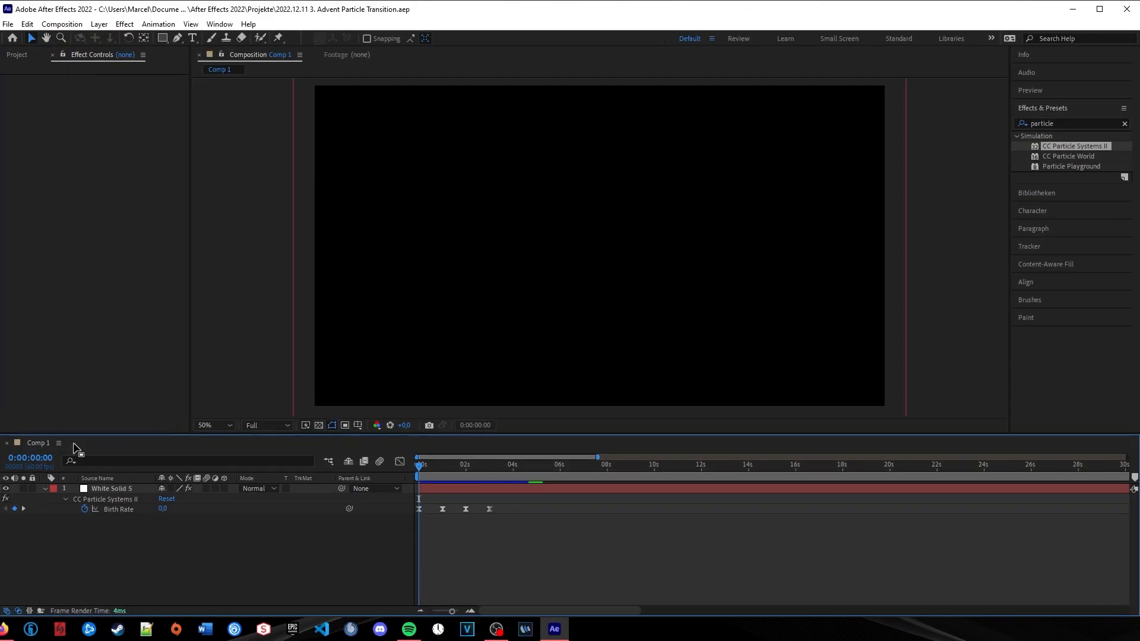
Create a new white solid layer in the composition with the default settings.
right_click(152, 575)
mouse_move(225, 432)
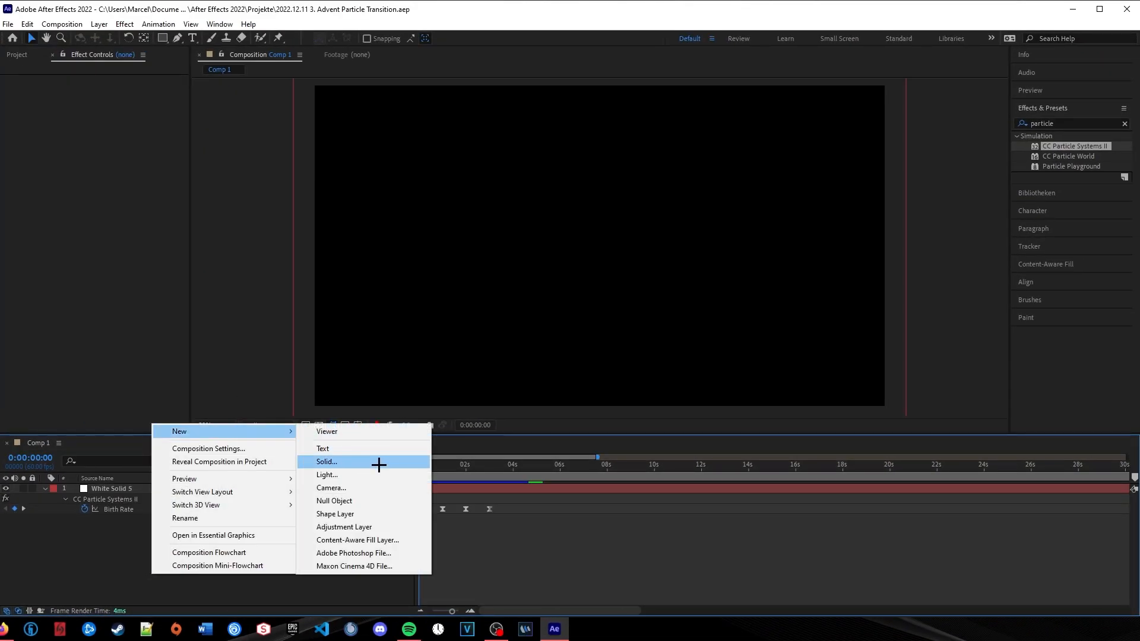
left_click(377, 461)
left_click(372, 418)
Find the Linear Wipe effect, apply it to the new solid and place that solid below the particle layer.
left_click(1053, 124)
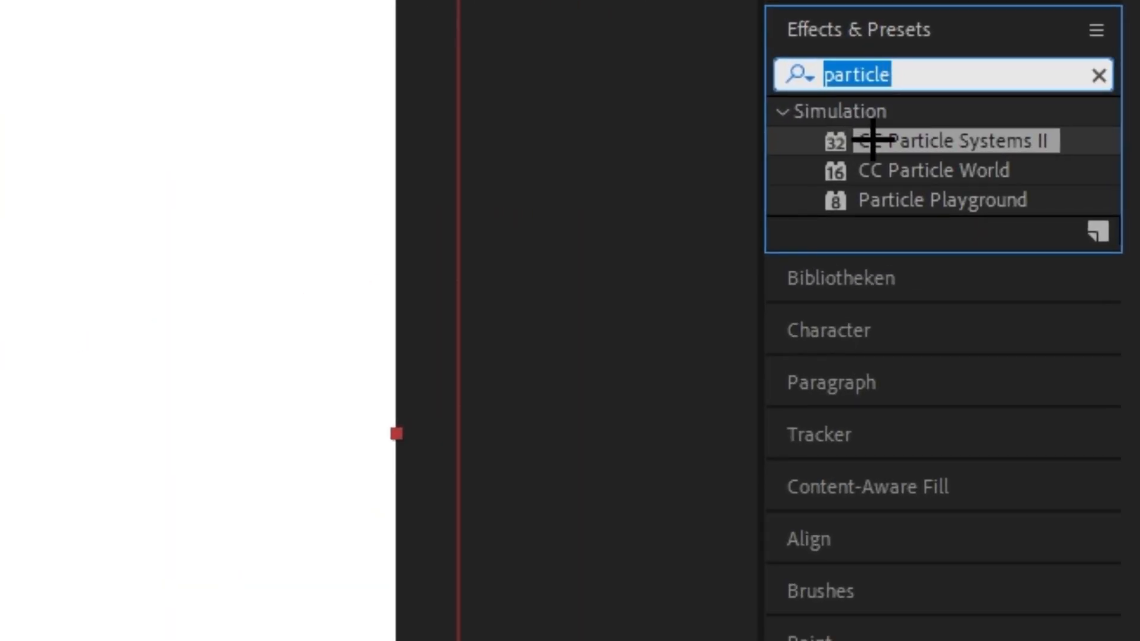
type("wipe")
left_click_drag(949, 408, 555, 328)
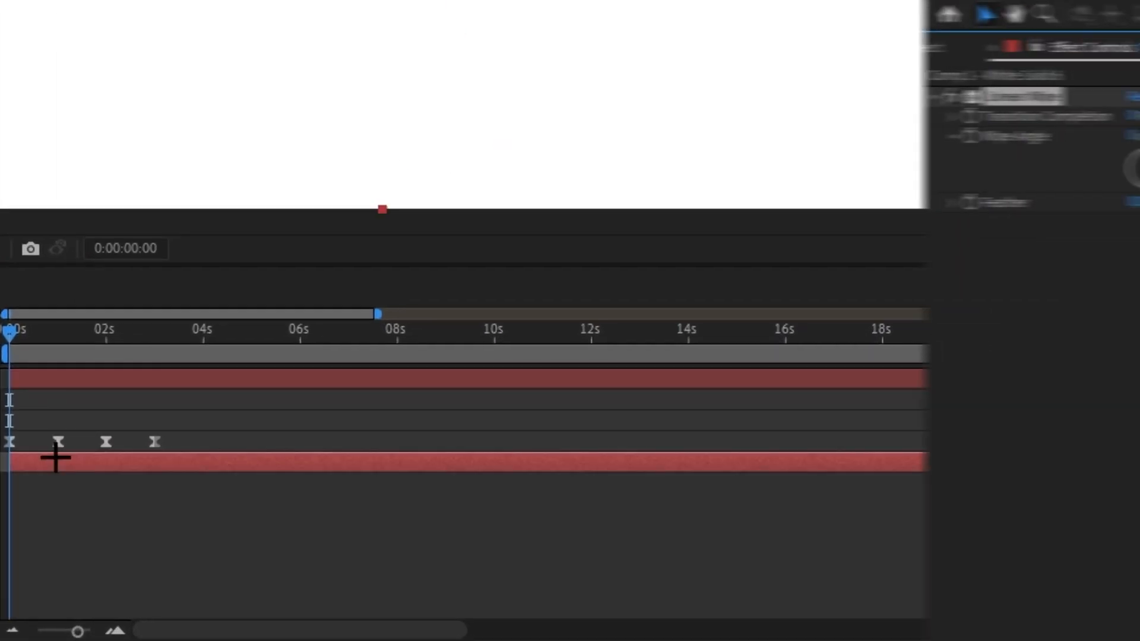
Keyframe the wipe's Transition Completion from 100% at 0:00:00:00 to 0% at 0:00:01:00.
left_click(8, 330)
left_click_drag(997, 116, 1139, 117)
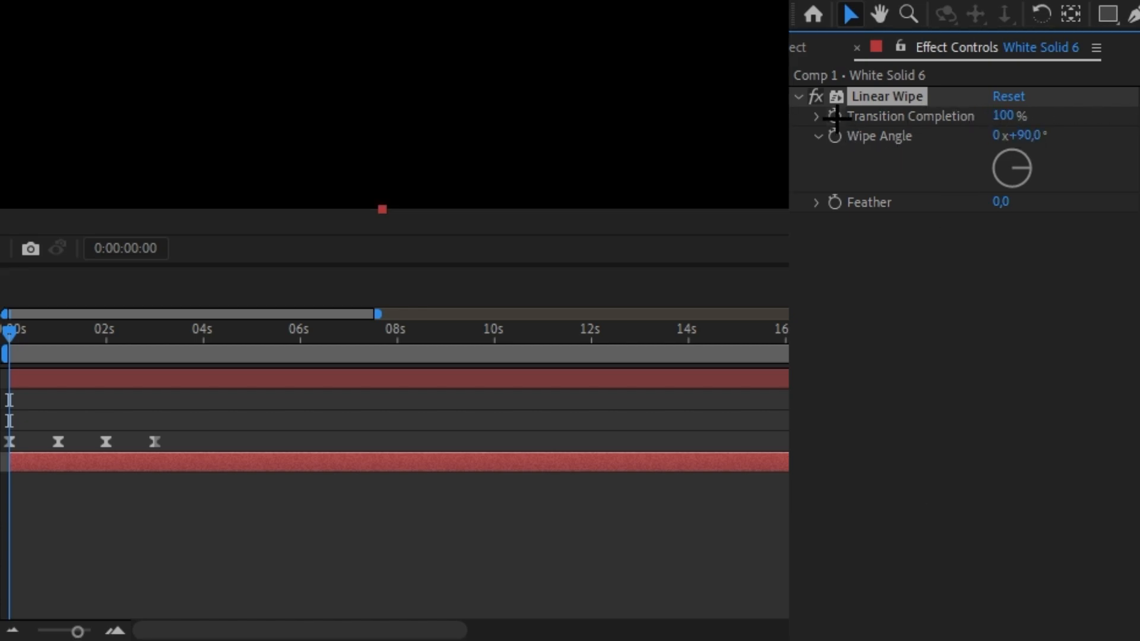
left_click_drag(31, 331, 57, 330)
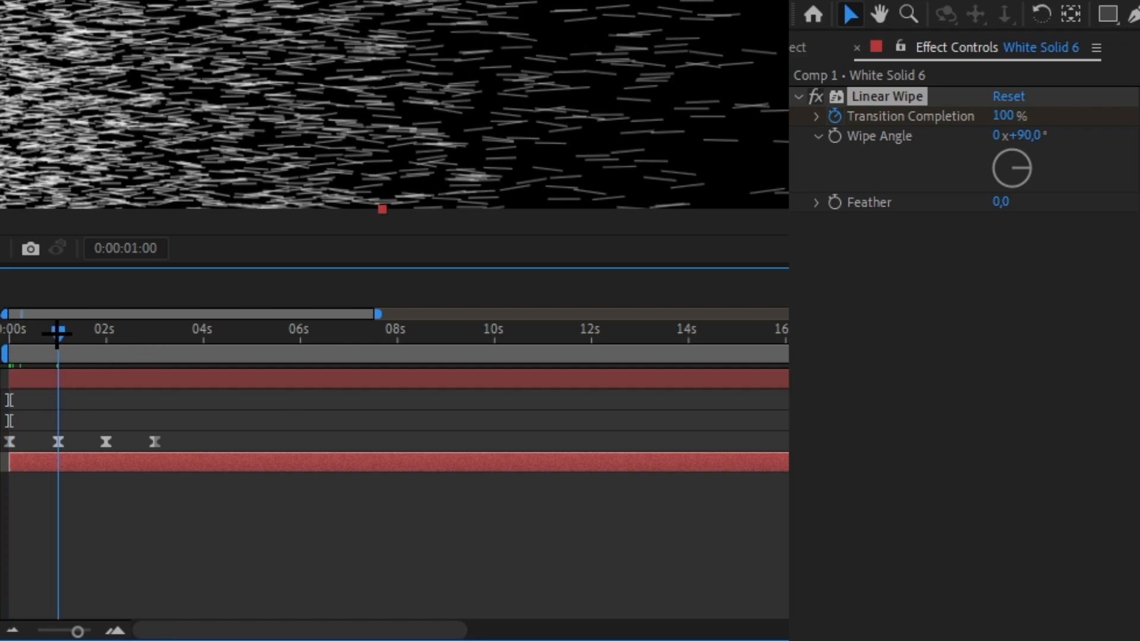
left_click_drag(1001, 115, 828, 160)
mouse_move(13, 338)
left_mouse_down()
mouse_move(23, 329)
mouse_move(9, 332)
left_mouse_up()
Set the Wipe Angle to 270° and the Feather to 1000, and preview the wipe from the start.
left_click(1024, 136)
type("270")
key("Return")
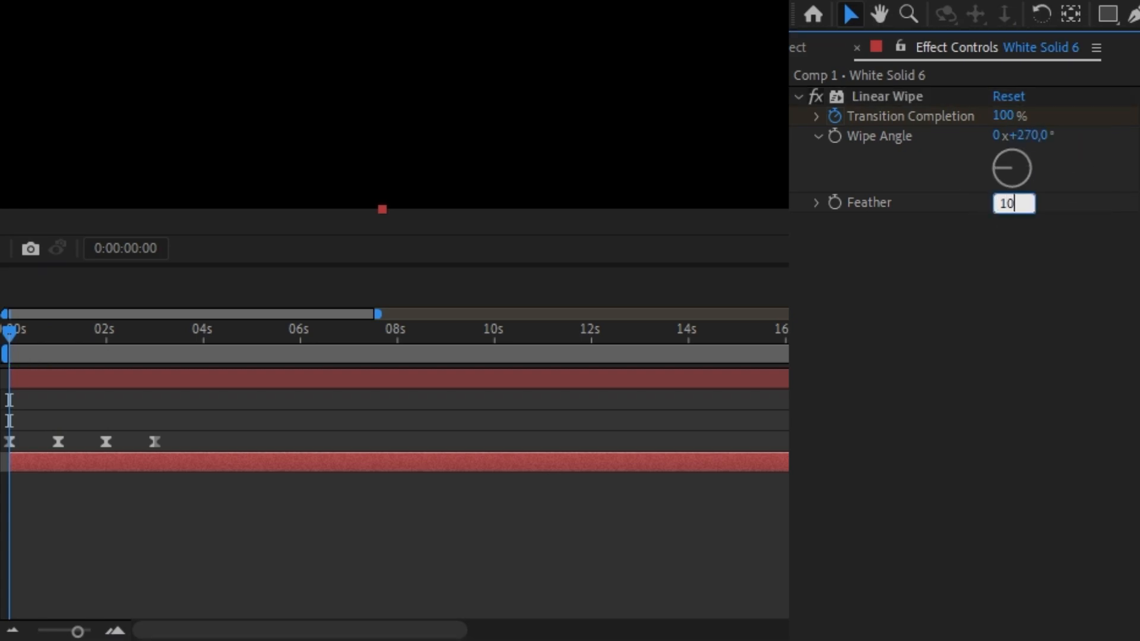
left_click(1009, 208)
type("1000")
key("Return")
key("space")
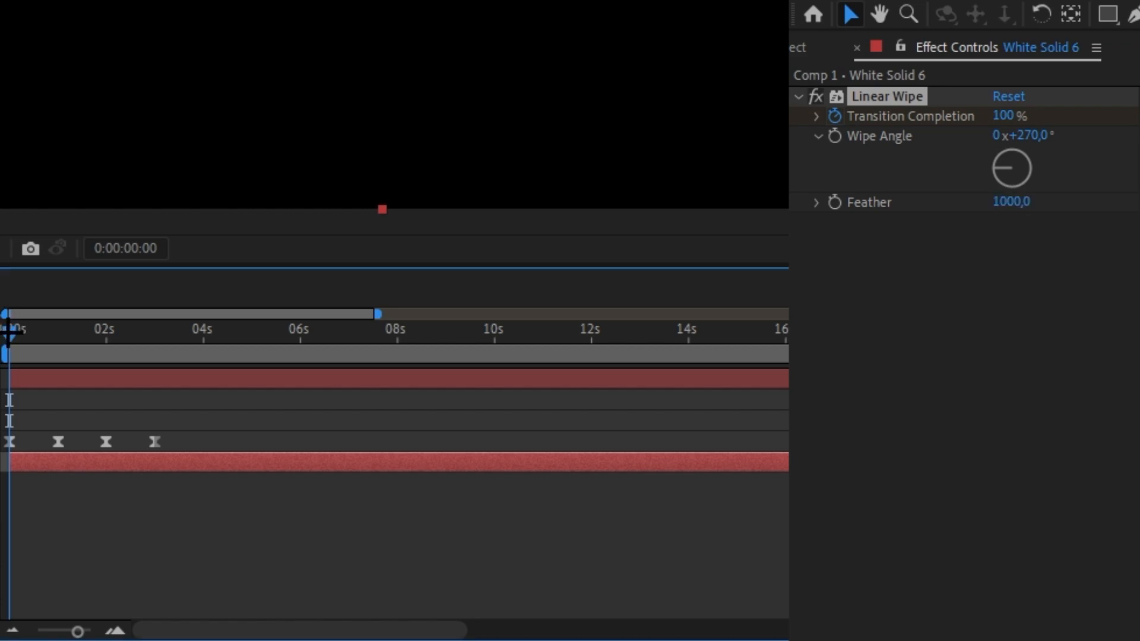
left_click_drag(28, 335, 9, 336)
Reveal the Transition Completion keyframes and shift them to 1 second and 2 seconds.
left_click(56, 459)
key("u")
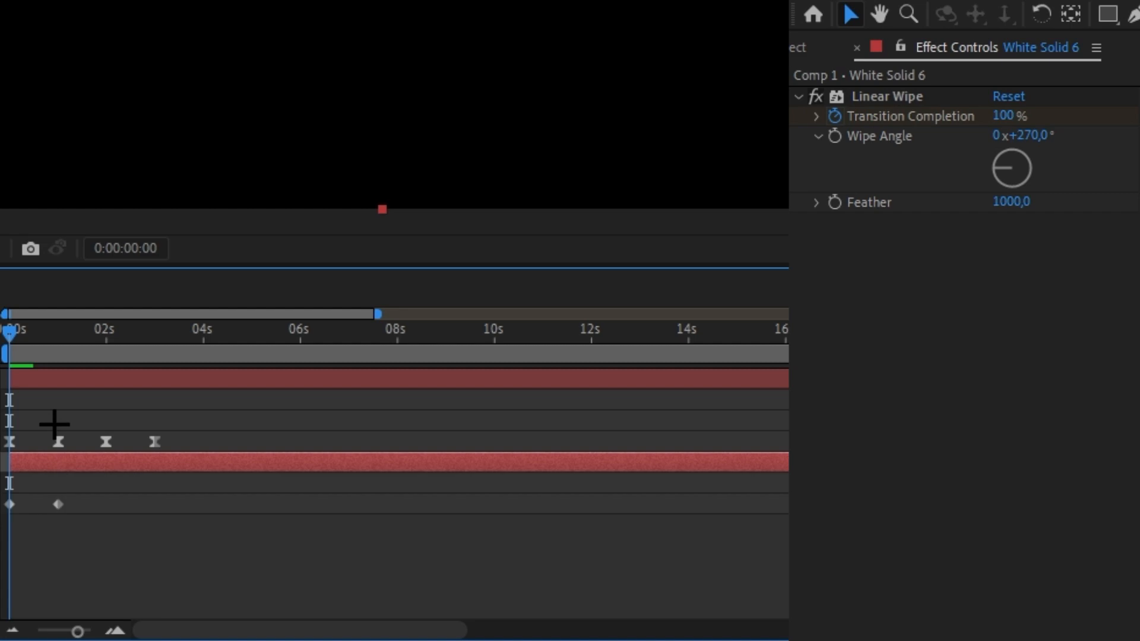
scroll(62, 477, "up", 2)
left_click_drag(196, 627, 46, 613)
left_click_drag(134, 534, 107, 504)
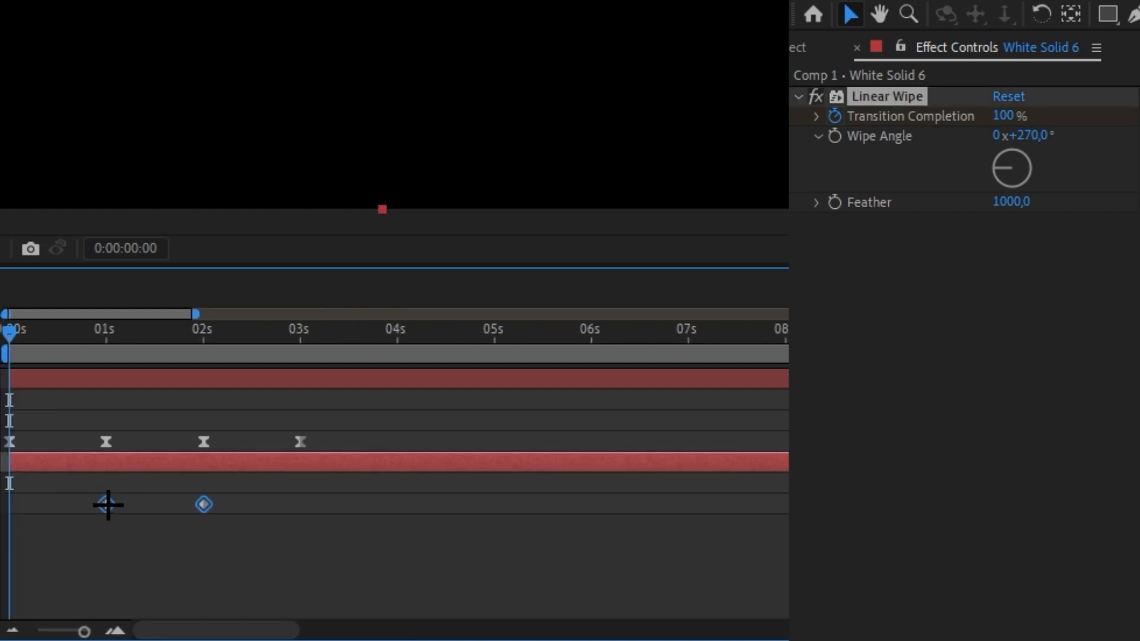
left_click(132, 542)
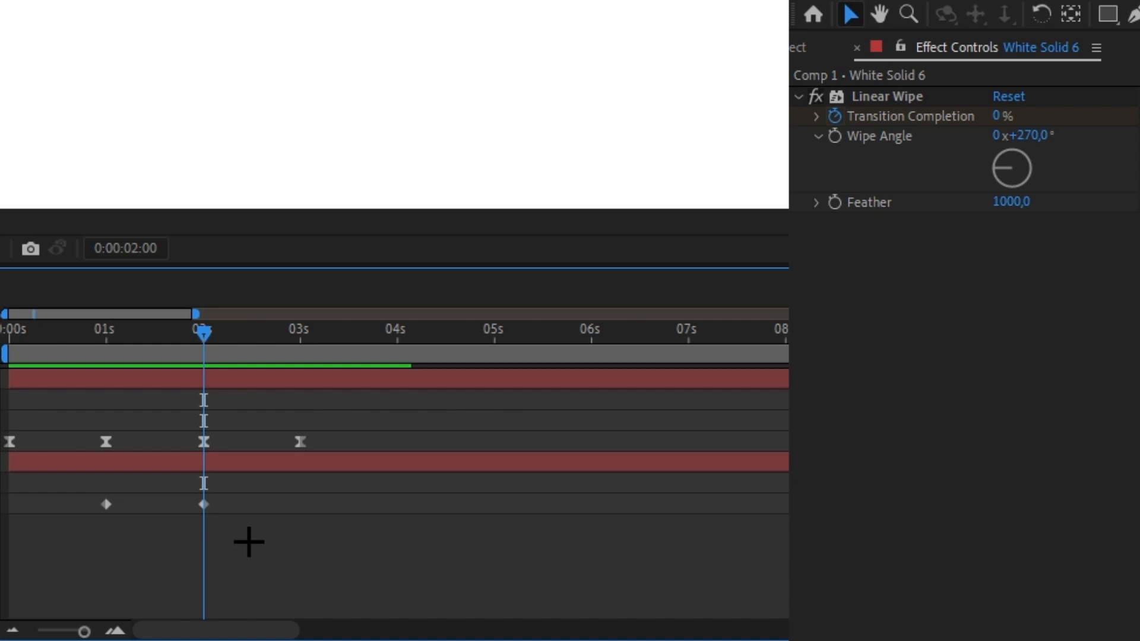
Split the Linear Wipe solid into two layers at 0:00:02:00.
left_click(223, 461)
key("ctrl+shift+d")
left_click_drag(278, 543, 23, 518)
Time-reverse the second solid part's Transition Completion keyframes and position them at 2 seconds and 3 seconds.
left_click(244, 470)
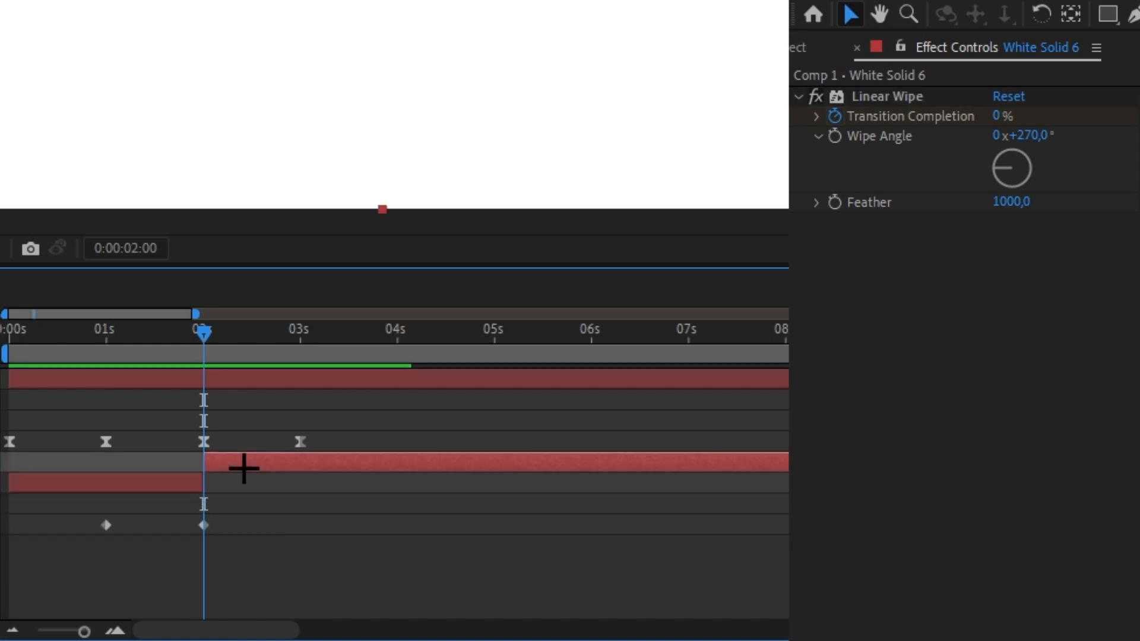
key("u")
right_click(204, 502)
mouse_move(256, 489)
left_click(573, 488)
Change the Wipe Angle of the second solid part's Linear Wipe and preview the wipe from 2 seconds.
left_click(1029, 136)
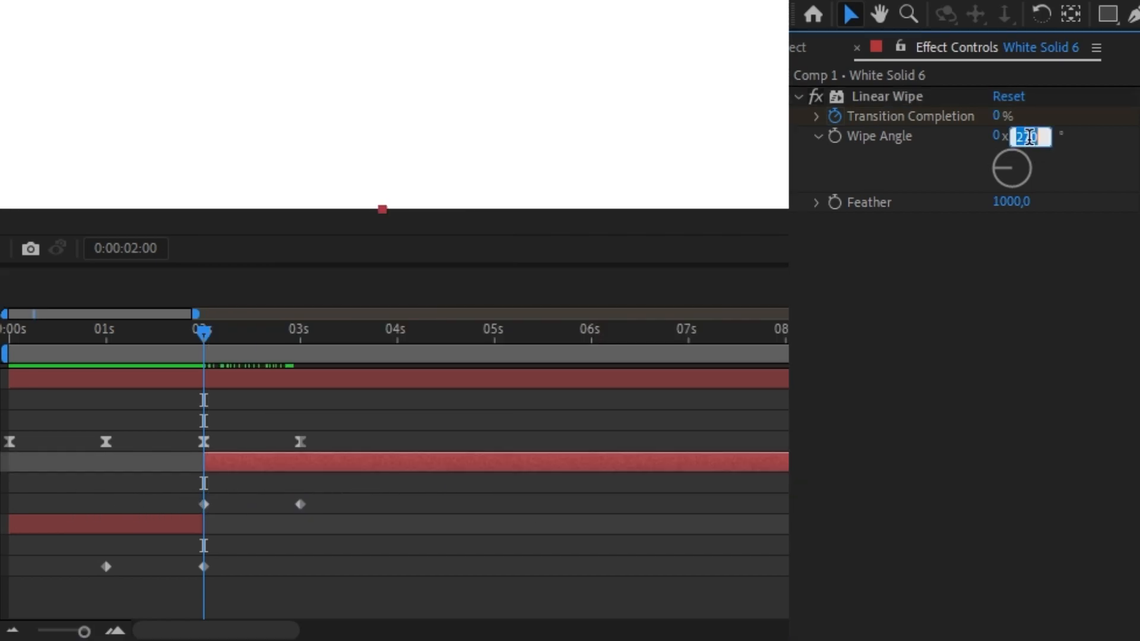
key("Return")
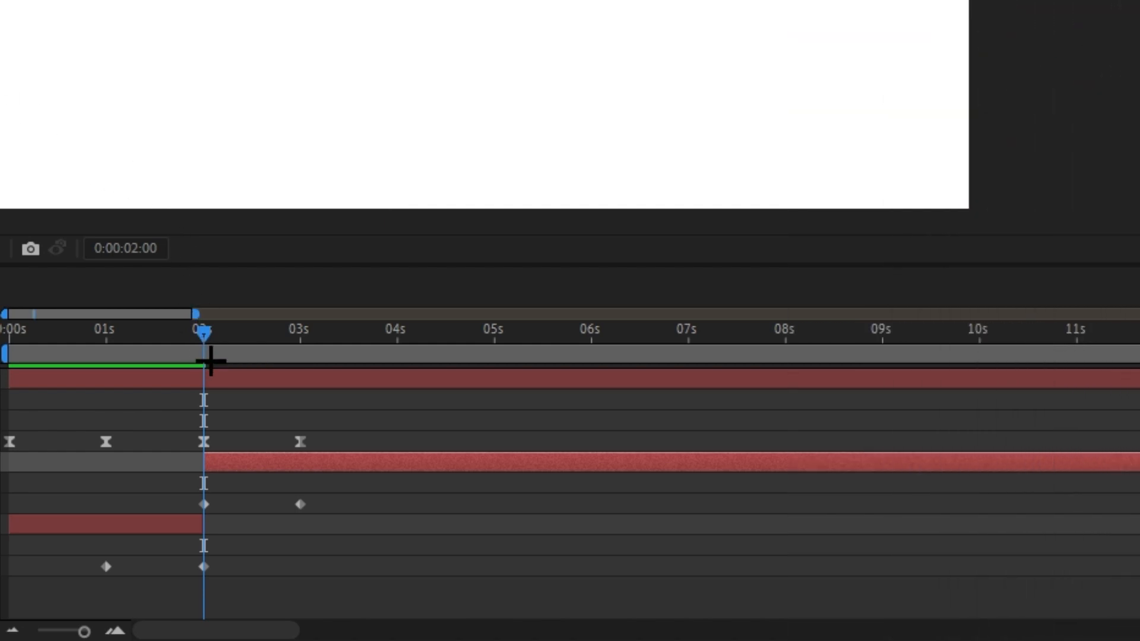
key("space")
Keyframe the first Linear Wipe solid part's Opacity at 0% at 1 second and 100% at 2 seconds.
left_click(88, 530)
key("t")
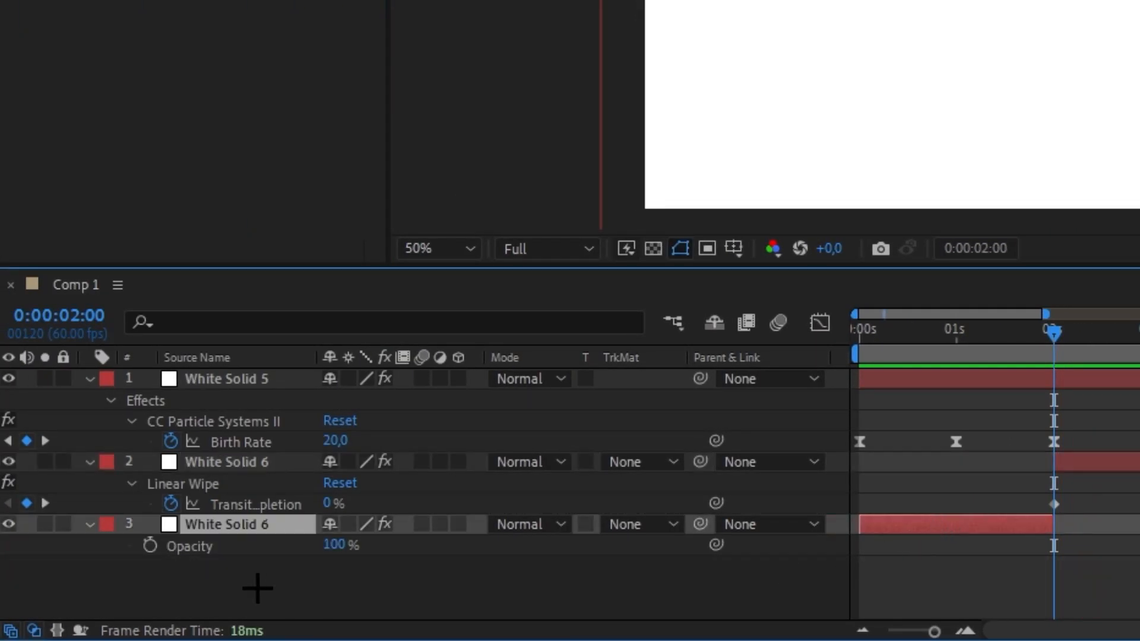
left_click(149, 545)
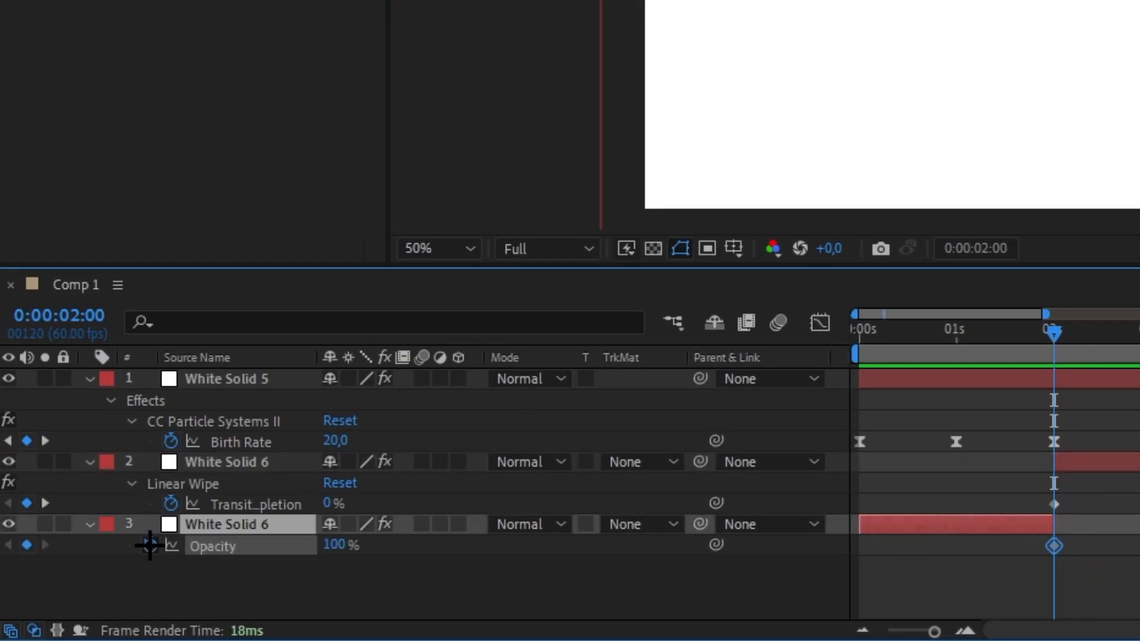
key("ctrl+v")
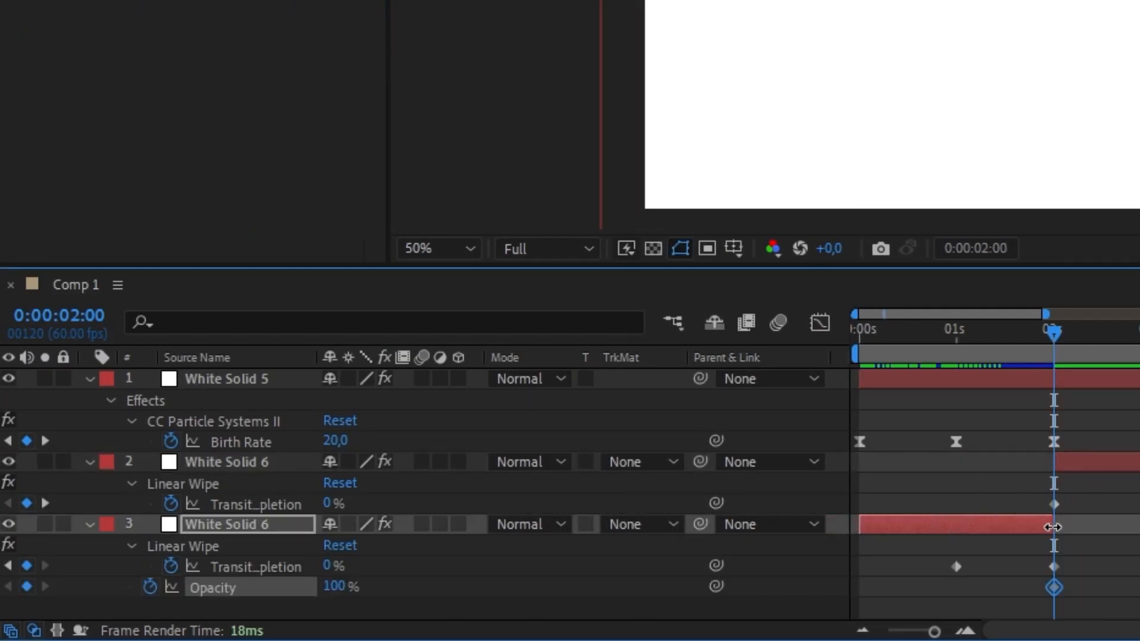
left_click_drag(1048, 339, 955, 337)
left_click_drag(333, 591, 168, 597)
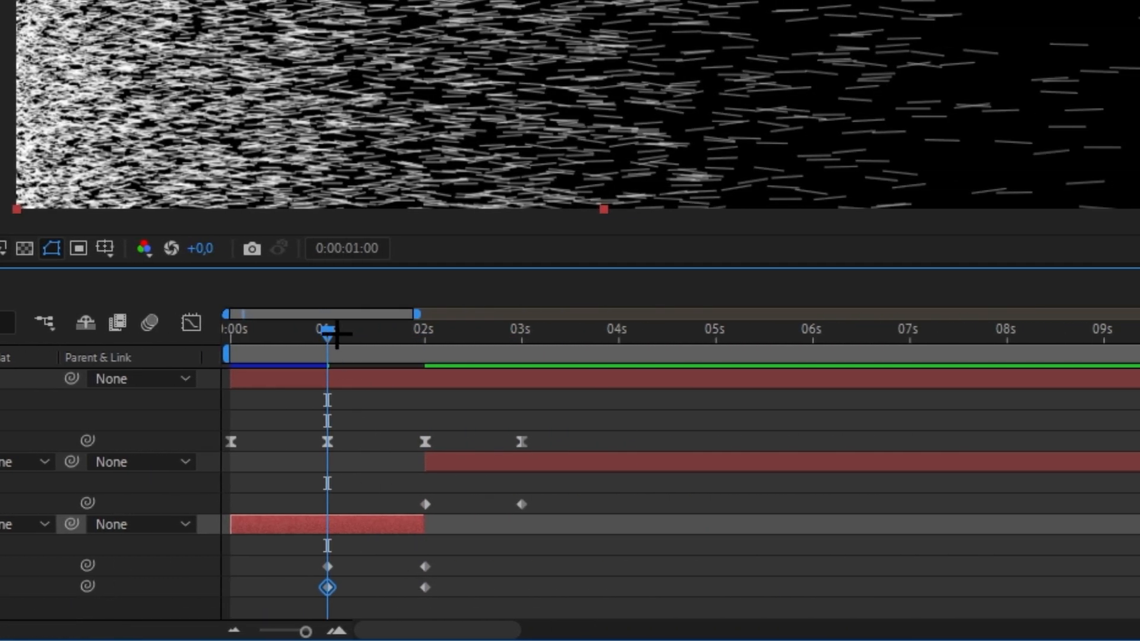
Paste the Opacity keyframes onto the second solid part at 2 and 3 seconds, time-reverse them, and preview the result.
mouse_move(337, 334)
left_mouse_down()
mouse_move(439, 330)
mouse_move(425, 355)
left_mouse_up()
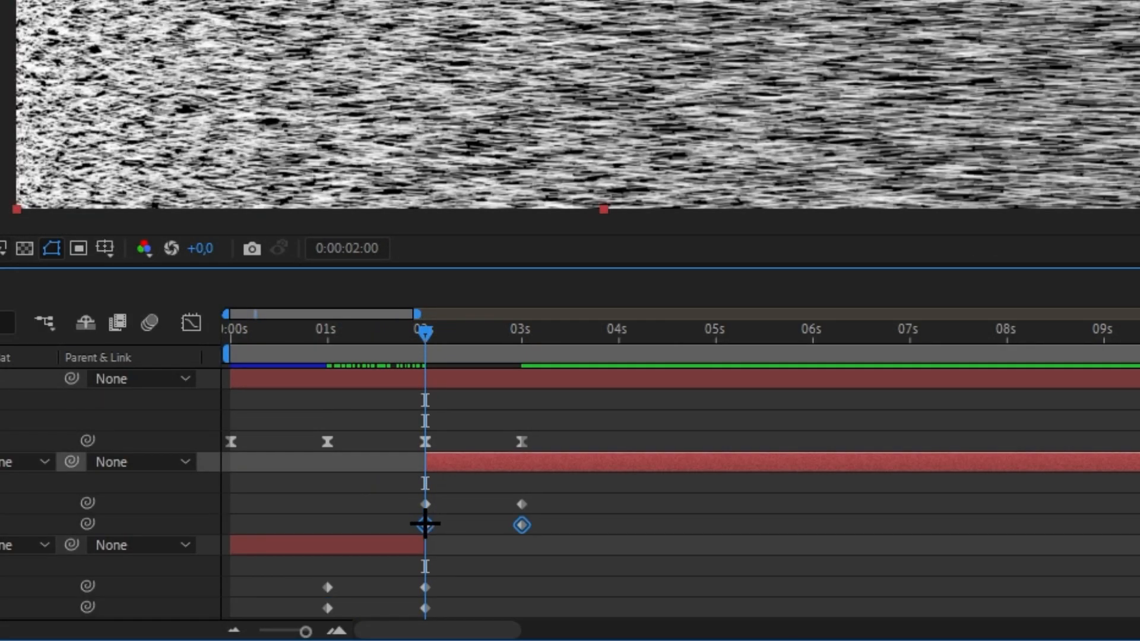
right_click(425, 524)
mouse_move(481, 505)
left_click(829, 504)
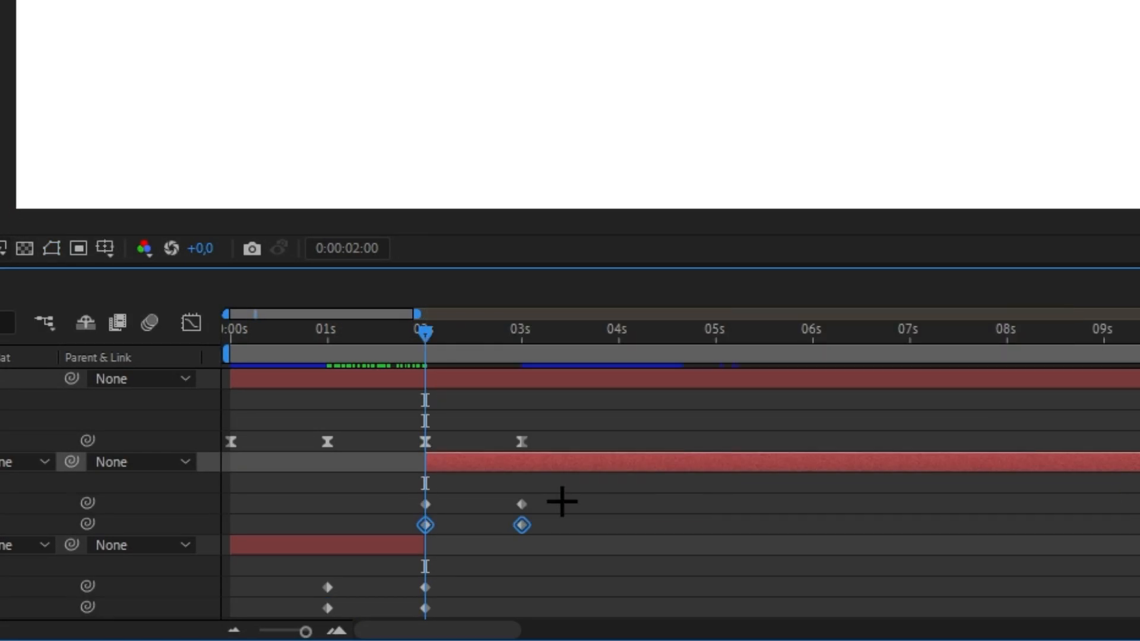
key("space")
left_click_drag(517, 335, 196, 338)
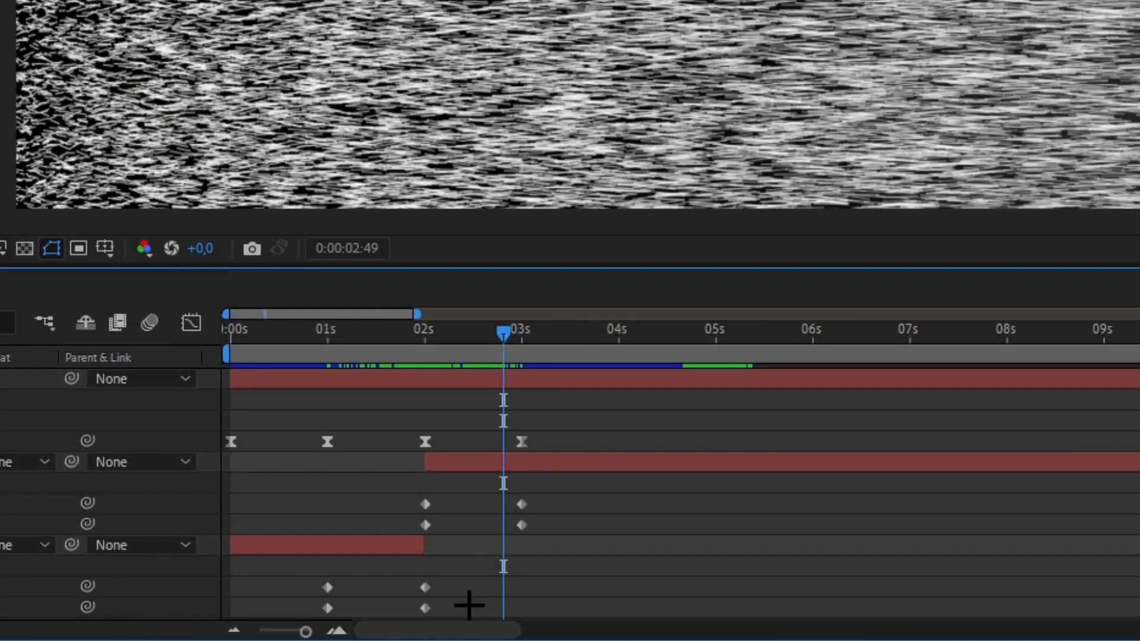
Apply Easy Ease to the Transition Completion and Opacity keyframes of both Linear Wipe solids.
left_click_drag(435, 615, 232, 572)
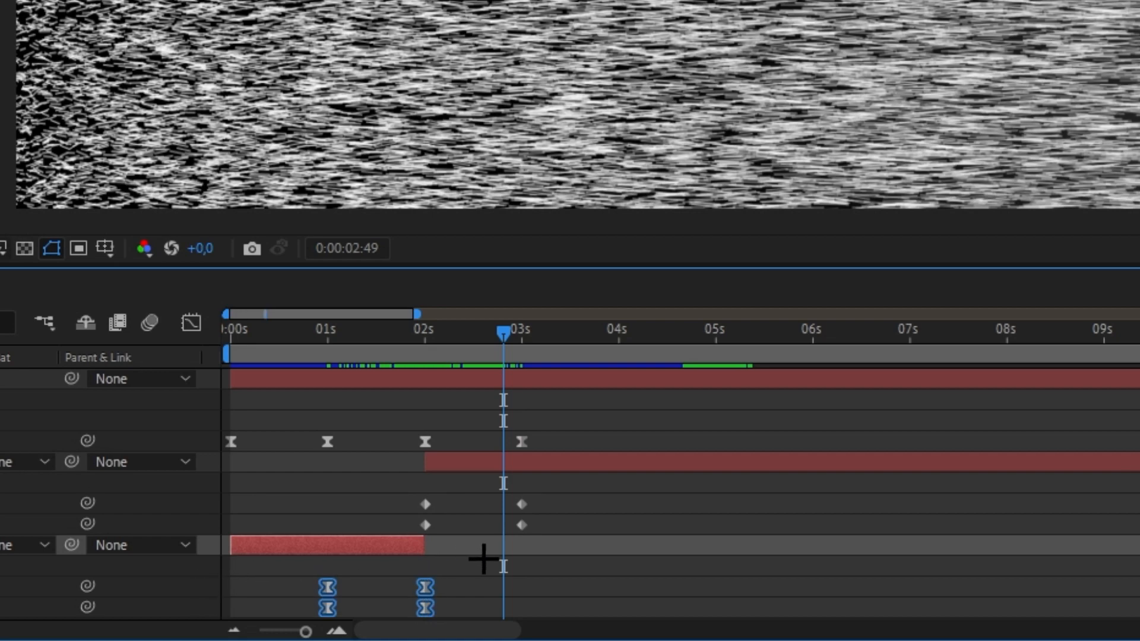
key("F9")
left_click_drag(550, 529, 349, 491)
key("F9")
Reshape the Birth Rate speed graph to peak shortly before 1 second and shortly after 2 seconds, and preview the animation.
left_click_drag(572, 451, 196, 426)
left_click(192, 323)
left_click_drag(632, 453, 352, 507)
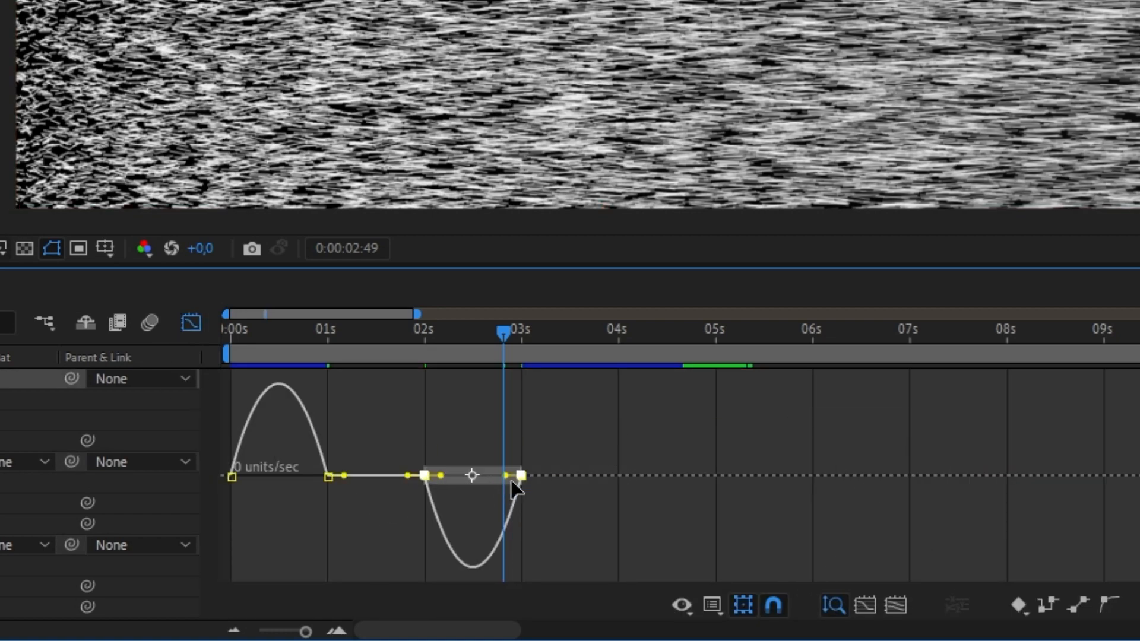
left_click_drag(506, 475, 472, 473)
left_click_drag(369, 406, 302, 432)
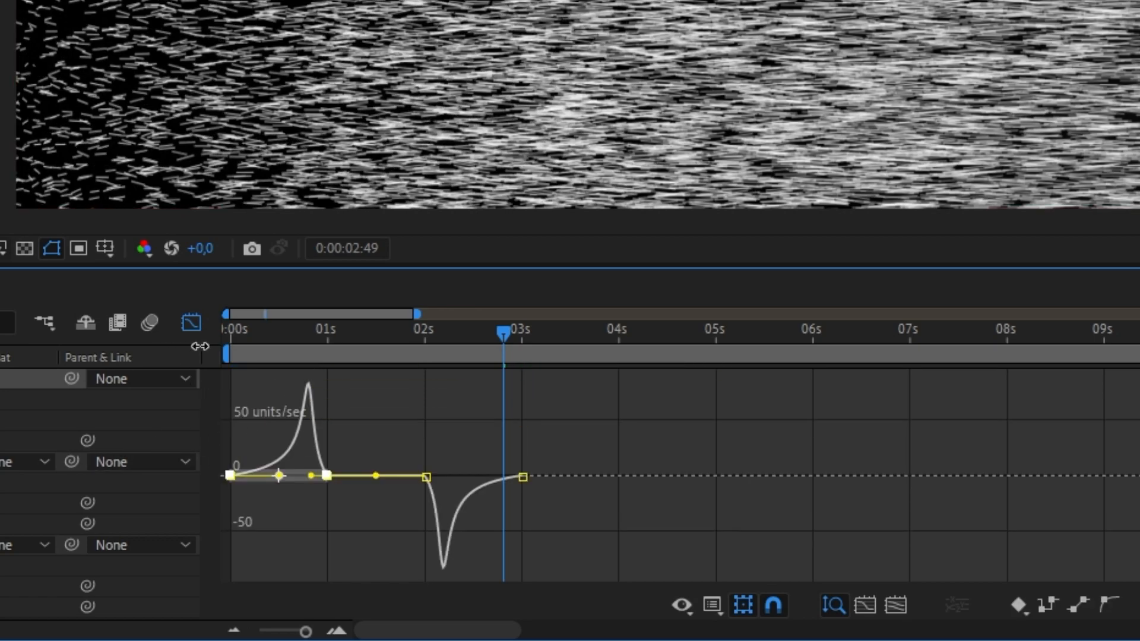
left_click(190, 324)
key("Home")
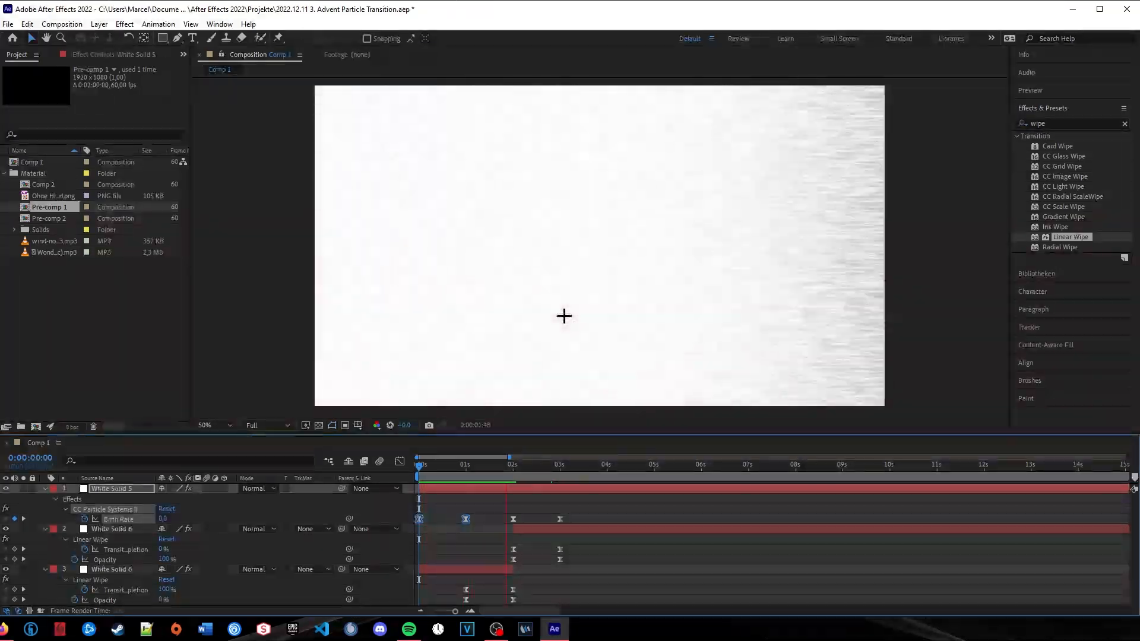
key("space")
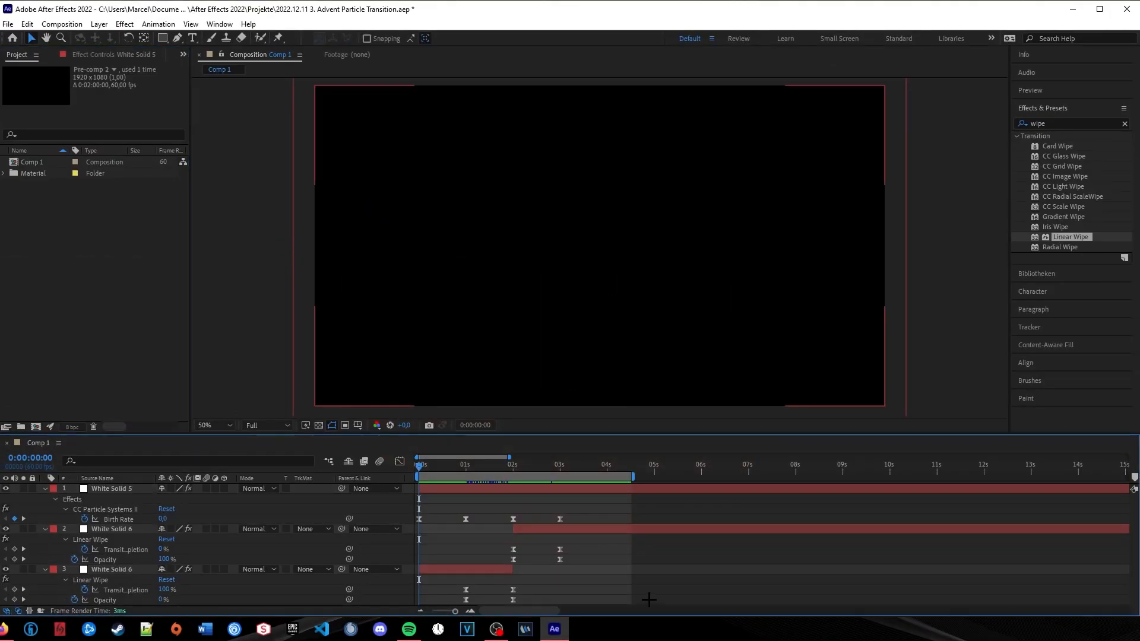
Collapse the layer properties, duplicate both Linear Wipe solids, and place the copies above the particle solid.
key("u")
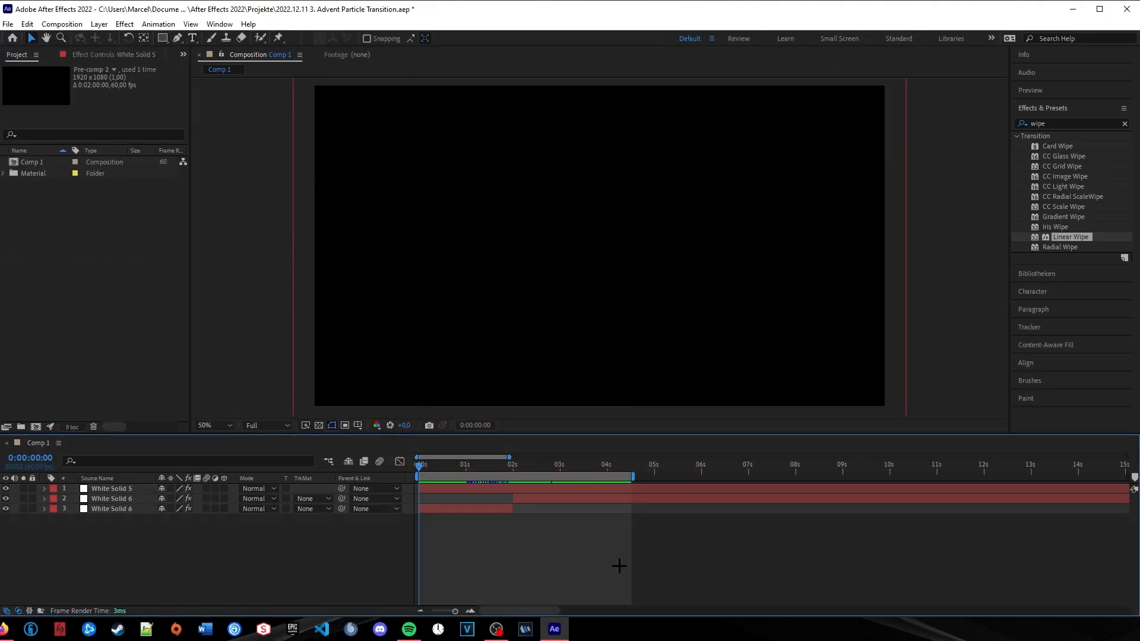
left_click(532, 500)
left_click(477, 510, "ctrl")
key("ctrl+d")
left_click_drag(103, 520, 110, 484)
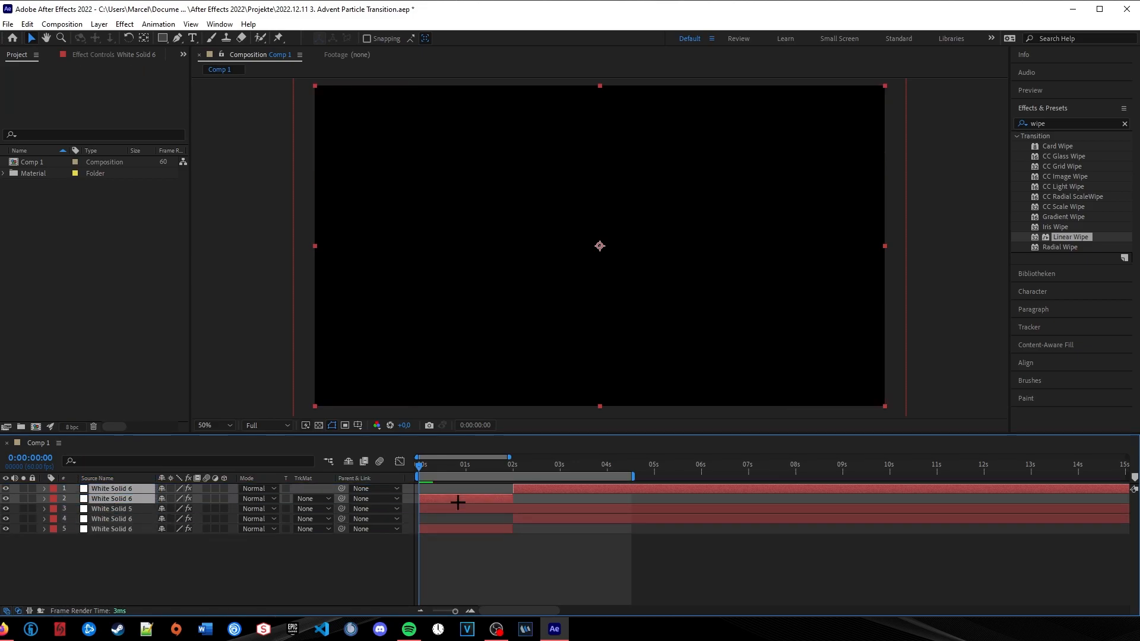
Pre-compose the two duplicated solids as Pre-comp 3 with all attributes moved, and open that composition.
right_click(497, 497)
left_click(544, 424)
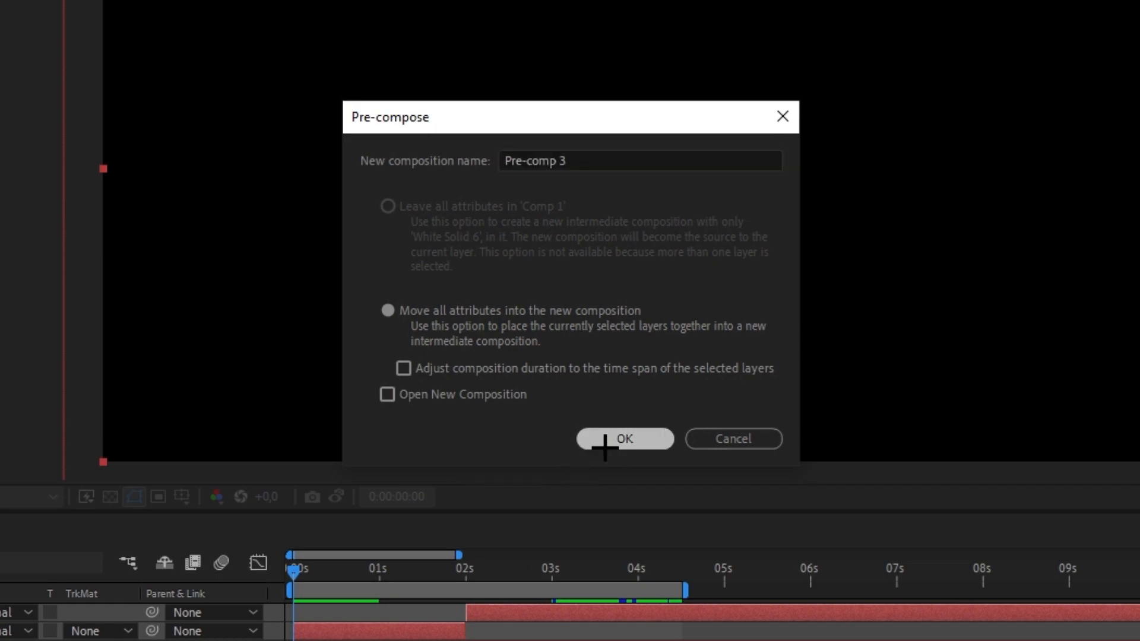
left_click(604, 442)
double_click(458, 487)
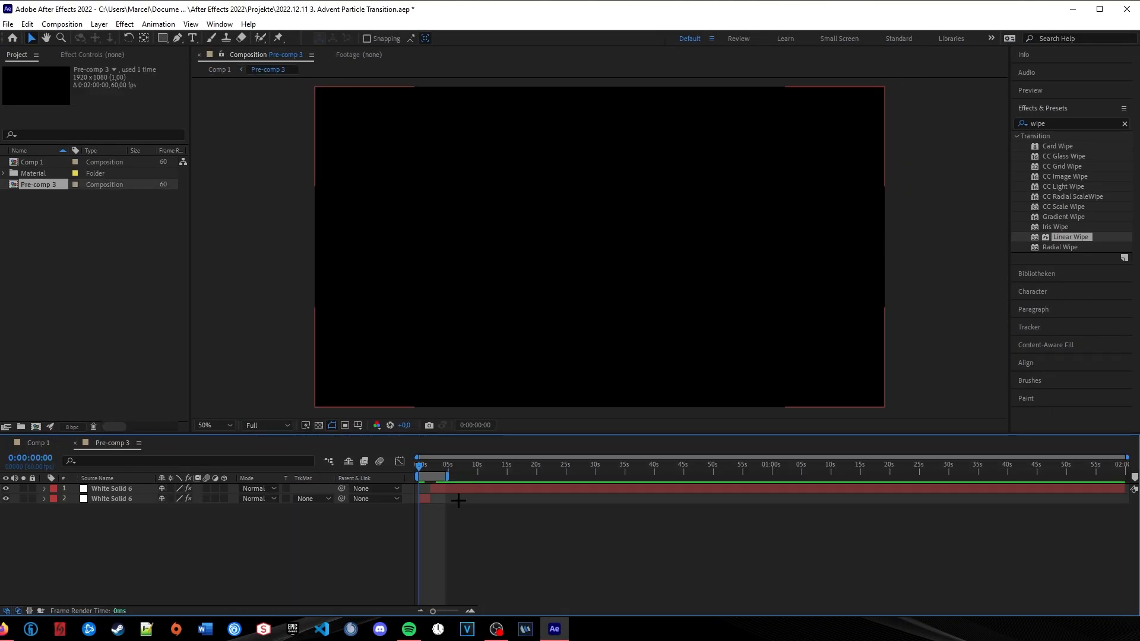
Add the logo PNG from the Material folder below the two solids and split it at 0:00:01:10.
left_click_drag(49, 198, 505, 517)
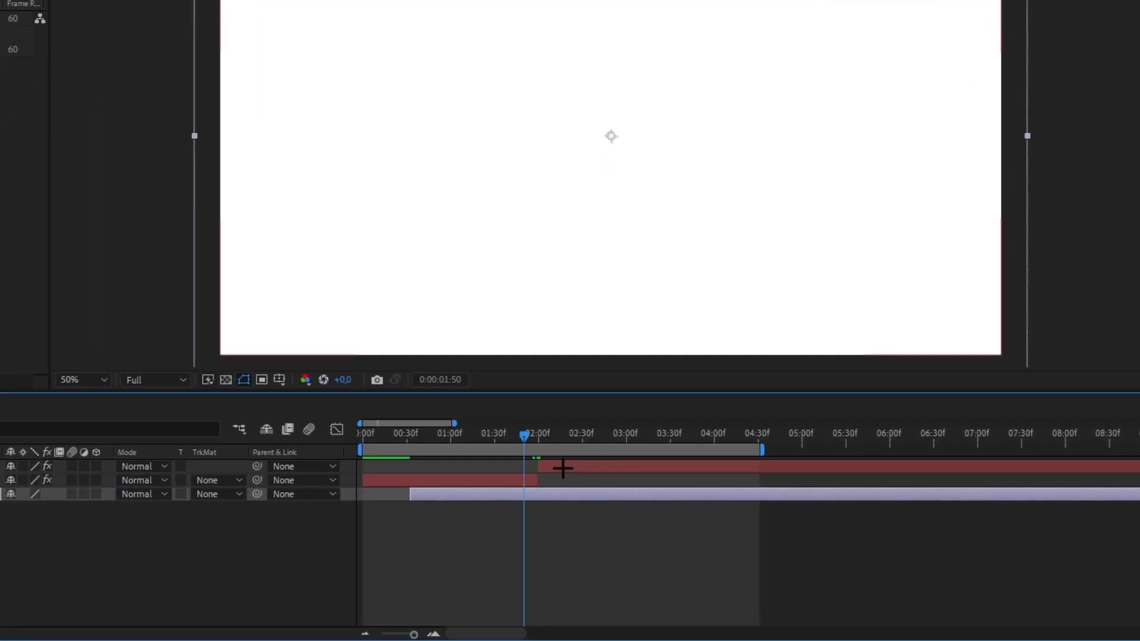
key("shift+Page_Up")
key("shift+Page_Up")
key("shift+Page_Up")
key("shift+Page_Up")
key("shift+Page_Up")
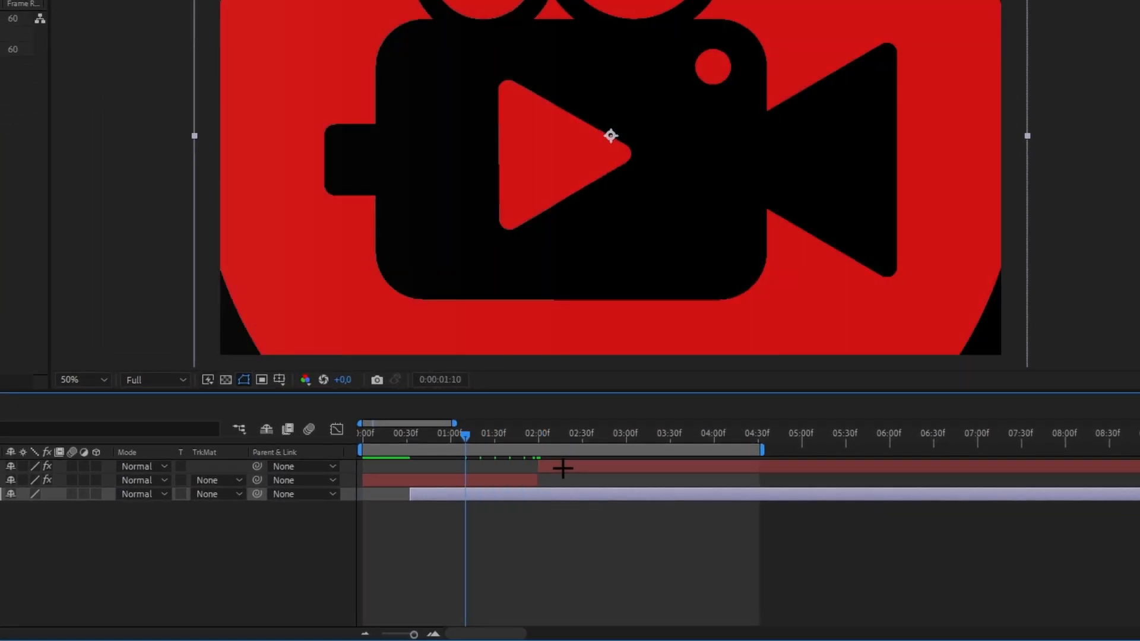
key("ctrl+shift+d")
Split the logo again at 0:00:02:50 and delete the pieces before and after the middle section.
key("space")
key("space")
key("ctrl+shift+d")
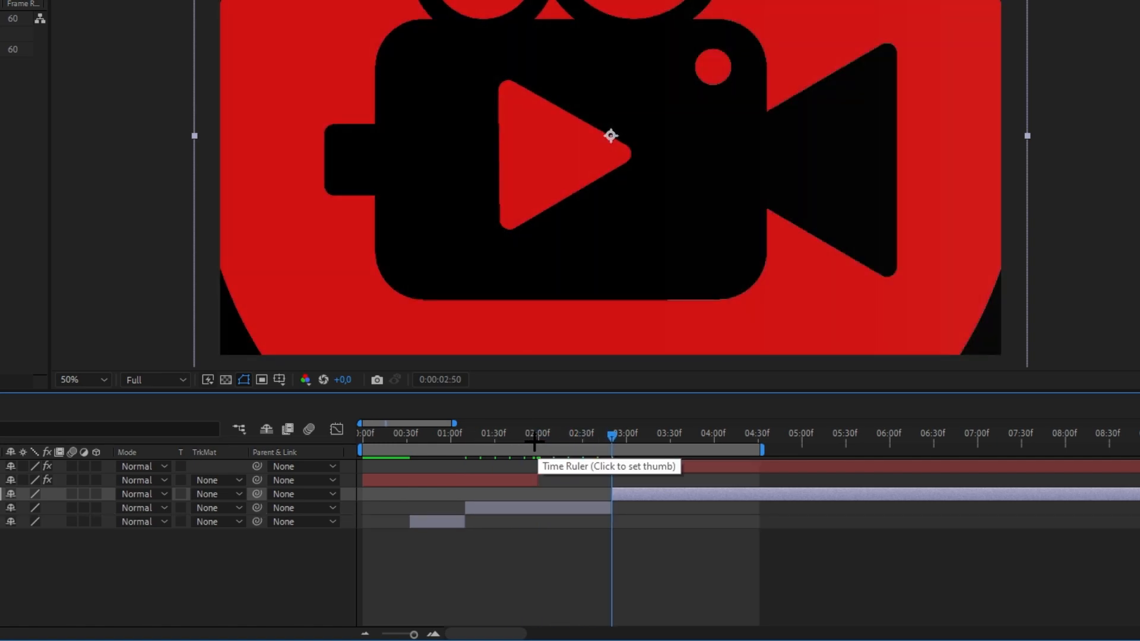
key("Delete")
left_click(460, 510)
key("Delete")
Scale the logo to 28.7% and move it to the top of the layer stack.
left_click(519, 494)
key("s")
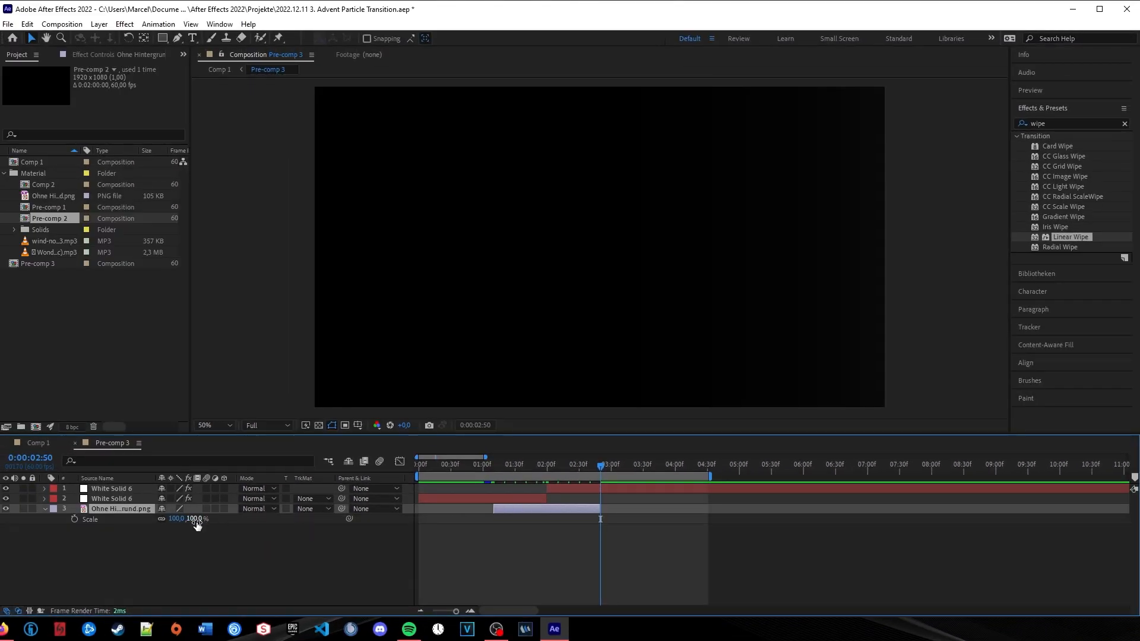
key("Return")
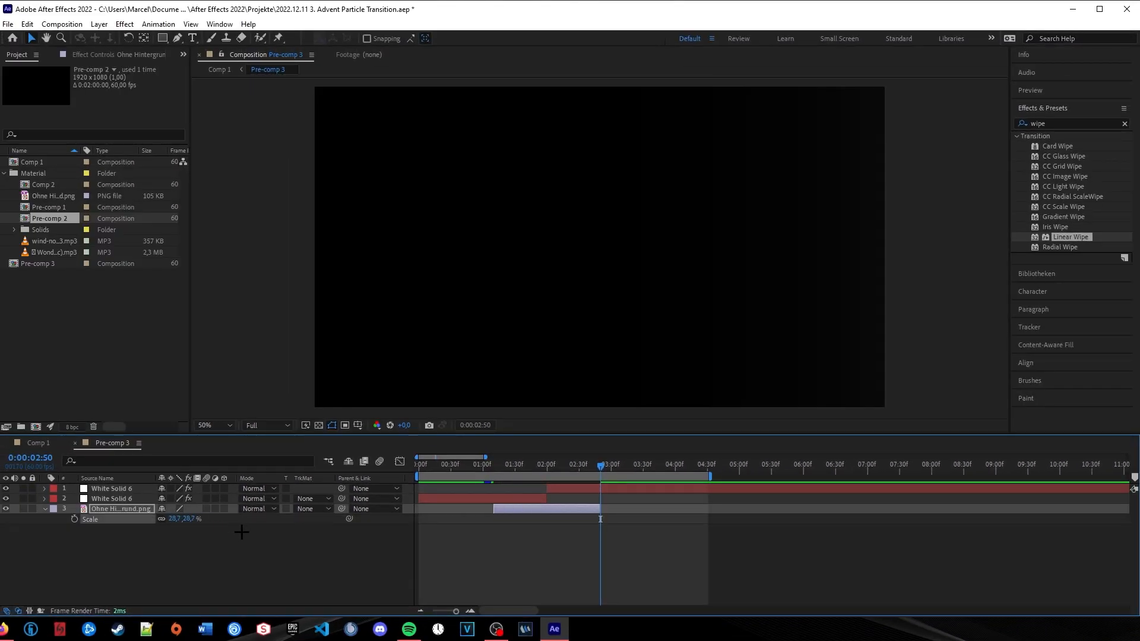
key("i")
left_click_drag(119, 509, 117, 486)
left_click(458, 557)
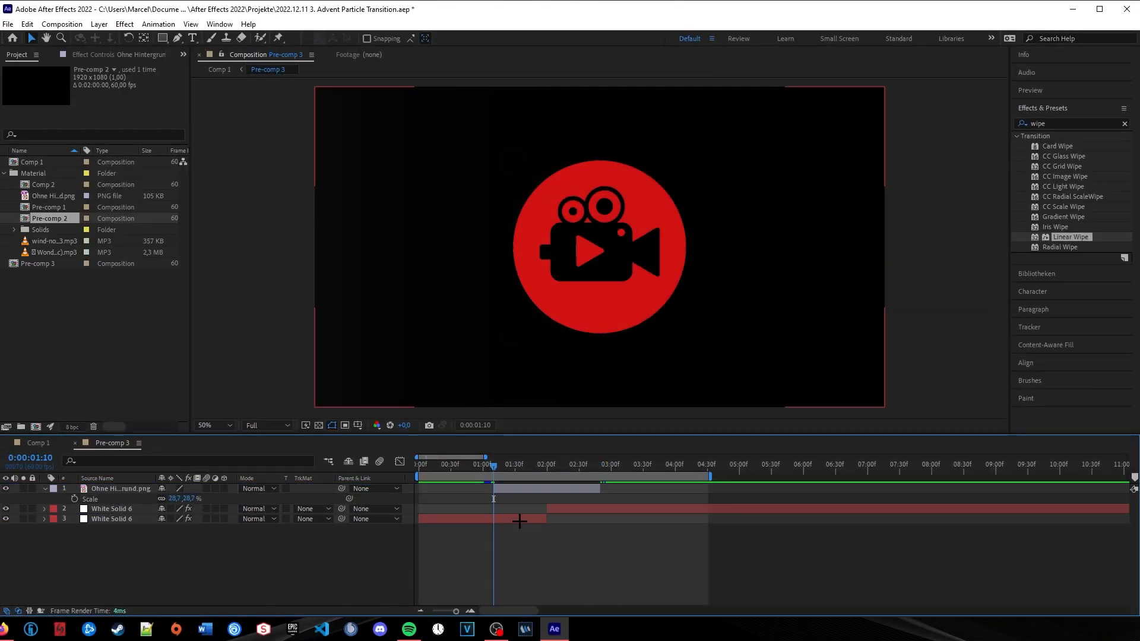
Set the blending mode of the logo and both Linear Wipe solids to Stencil Alpha.
left_click(519, 520)
right_click(523, 488)
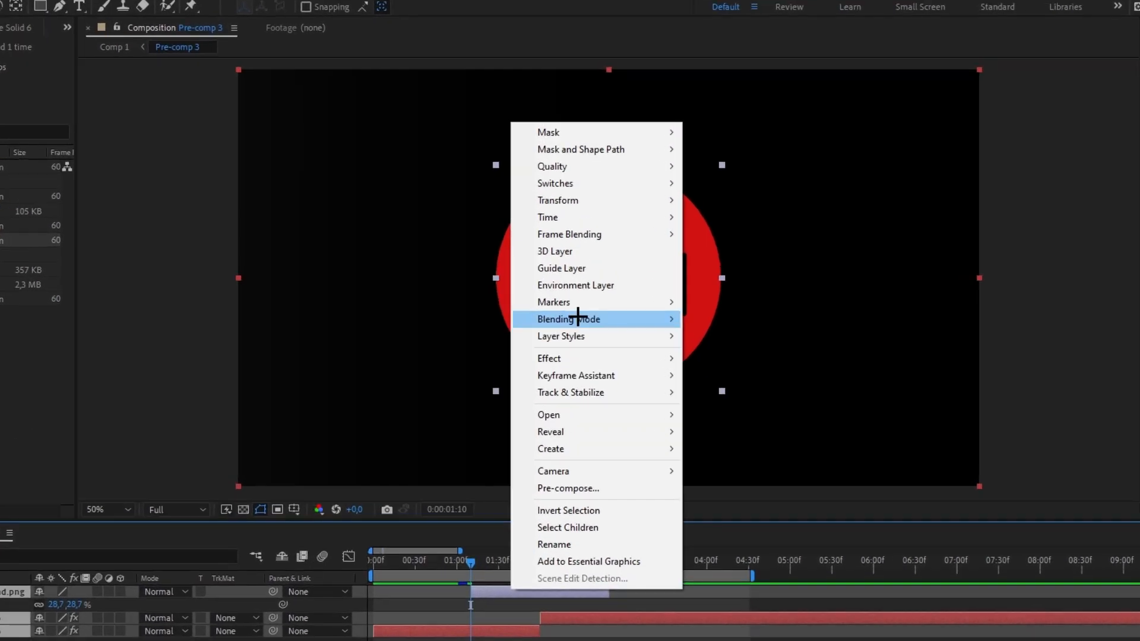
mouse_move(579, 278)
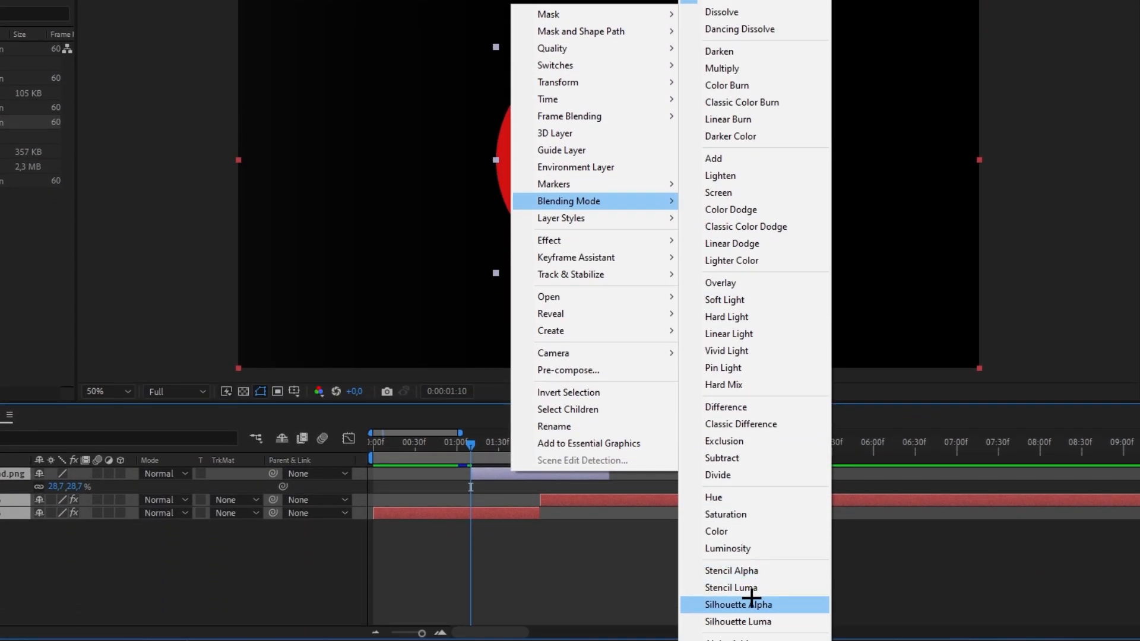
left_click(750, 572)
left_click(510, 556)
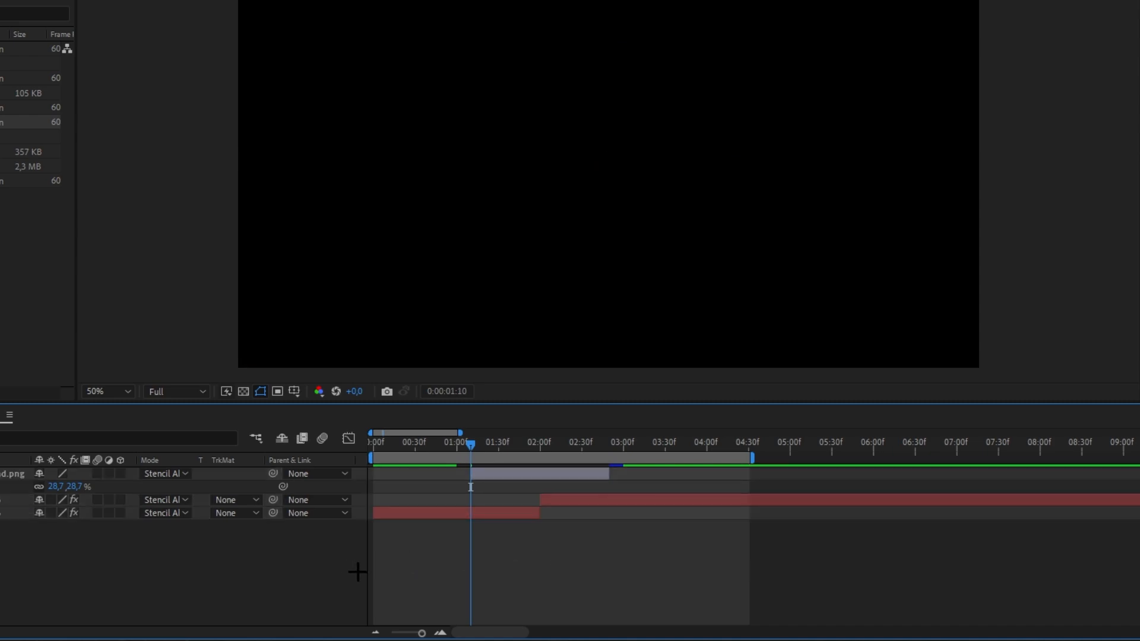
Create a new 1920-pixel-wide solid and place it beneath all the other layers.
right_click(311, 565)
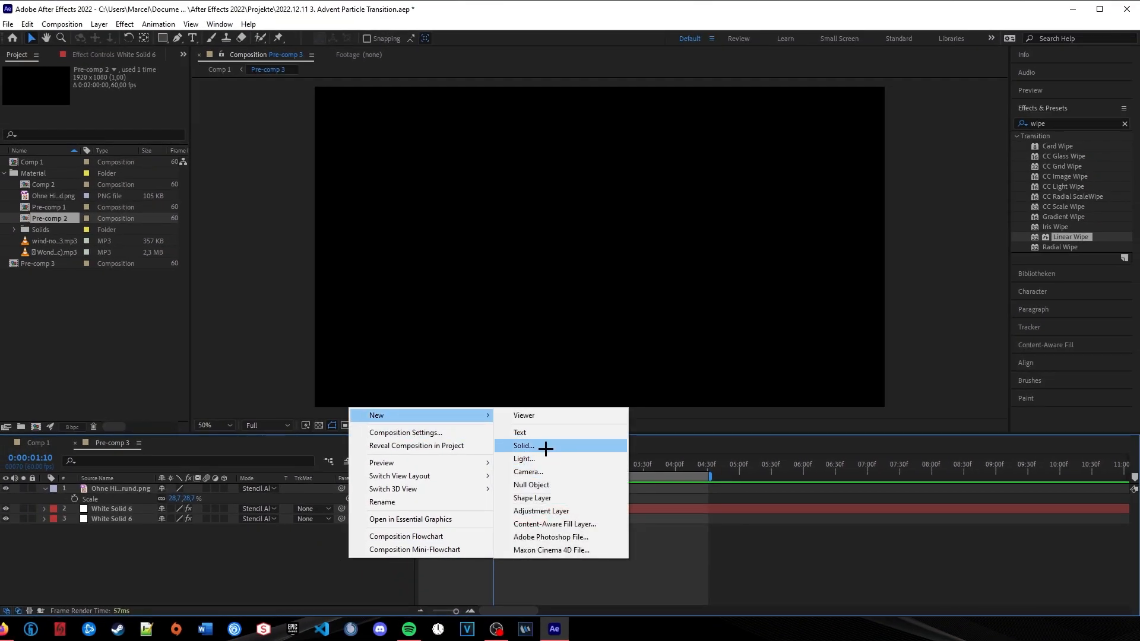
left_click(611, 445)
left_click(321, 388)
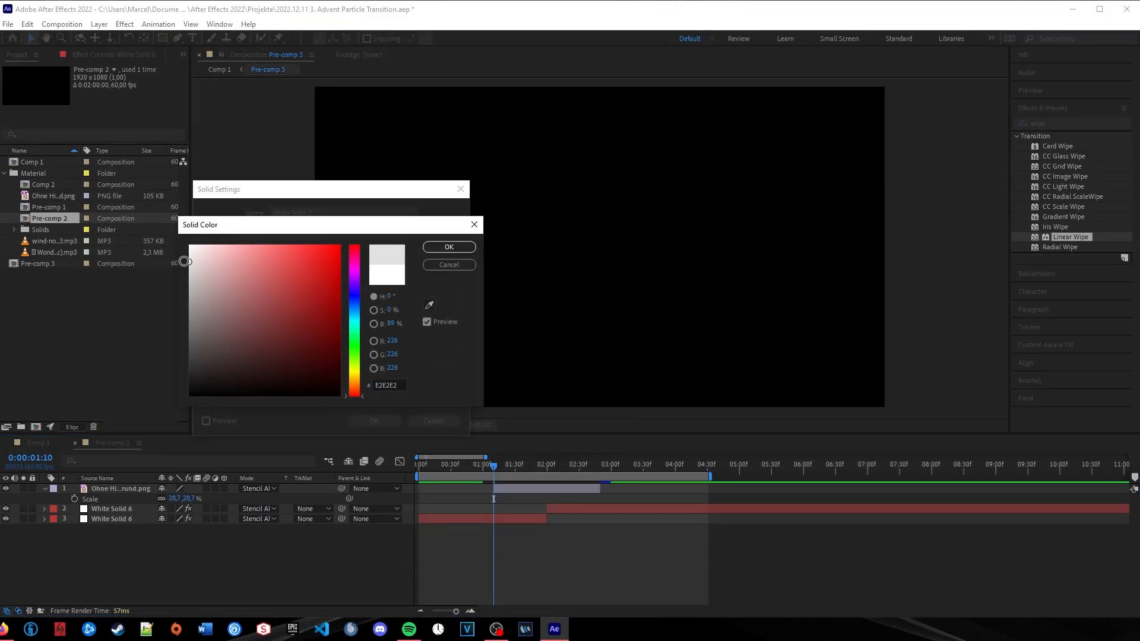
left_click(438, 265)
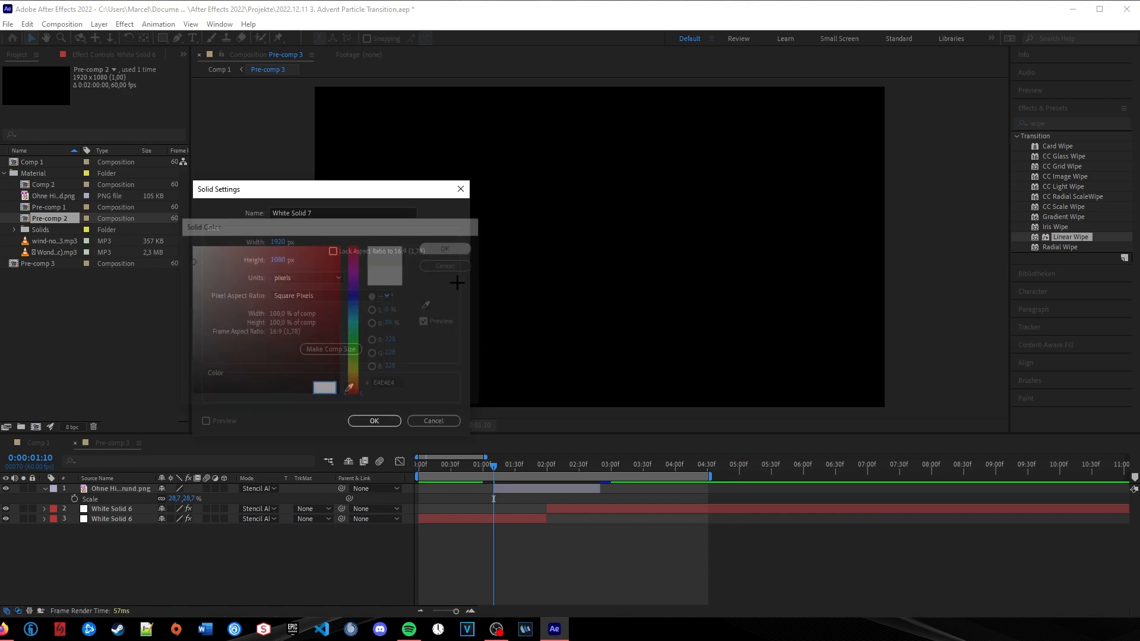
left_click(373, 421)
left_click_drag(129, 502, 131, 558)
Trim the new solid to run from 0:00:01:10 to 0:00:02:49, deleting the earlier piece, and preview the logo reveal.
left_click_drag(494, 468, 600, 468)
key("ctrl+shift+d")
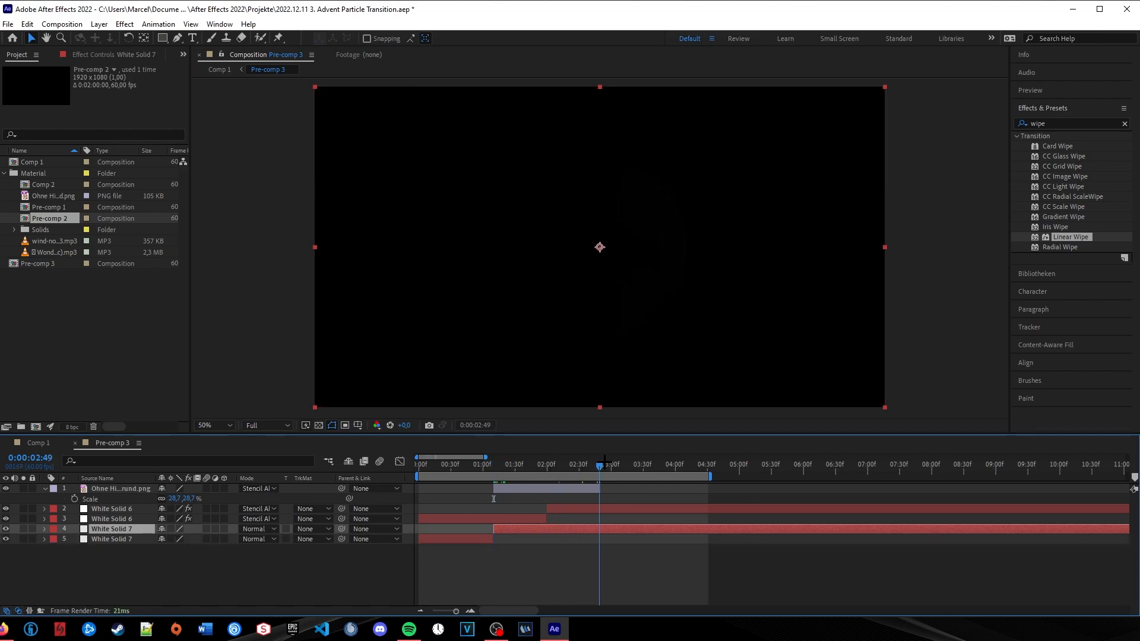
key("alt+bracketright")
left_click(578, 553)
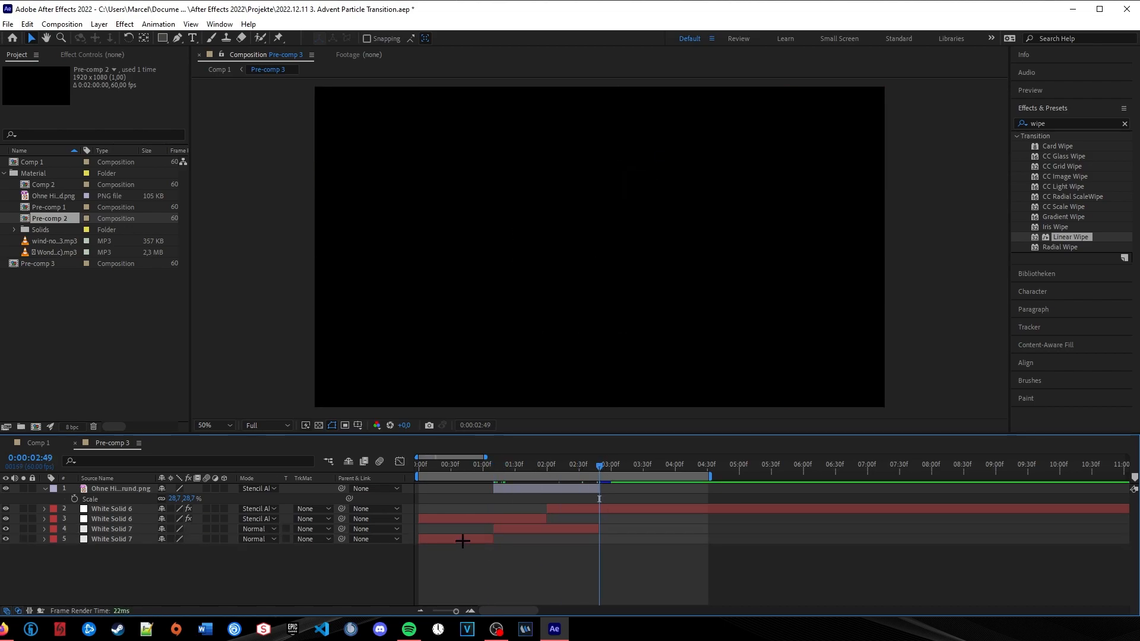
left_click(462, 540)
key("Delete")
left_click(463, 470)
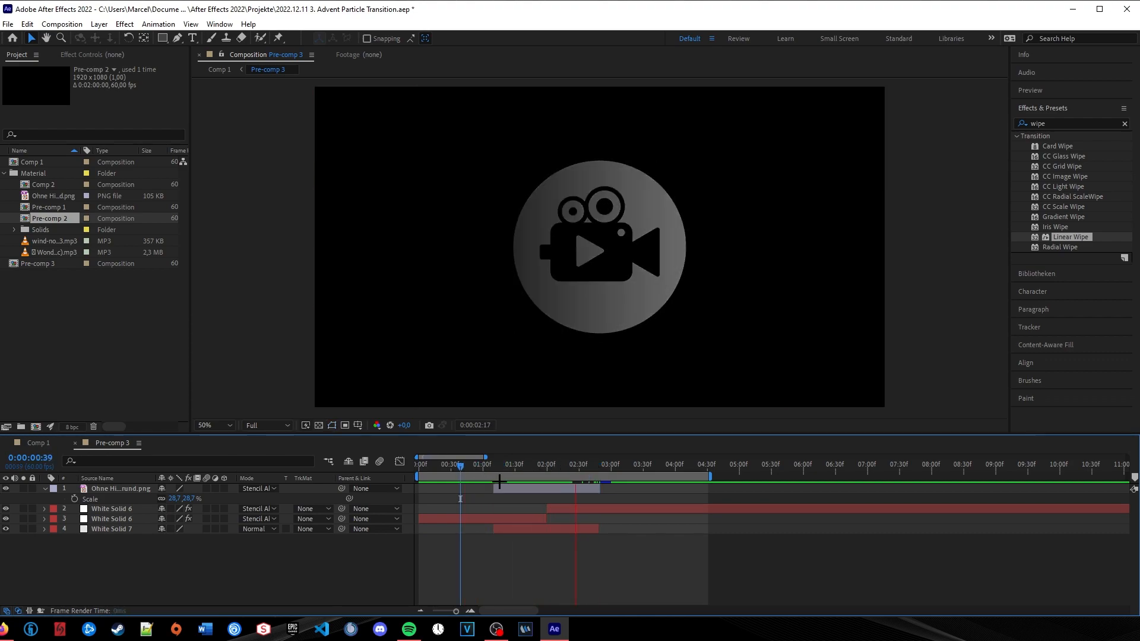
key("space")
Animate the logo's position so it drifts from left to right, with keyframes at 0:00:01:10 and 0:00:02:48.
left_click_drag(579, 465, 494, 465)
left_click(523, 489)
key("alt+shift+p")
key("o")
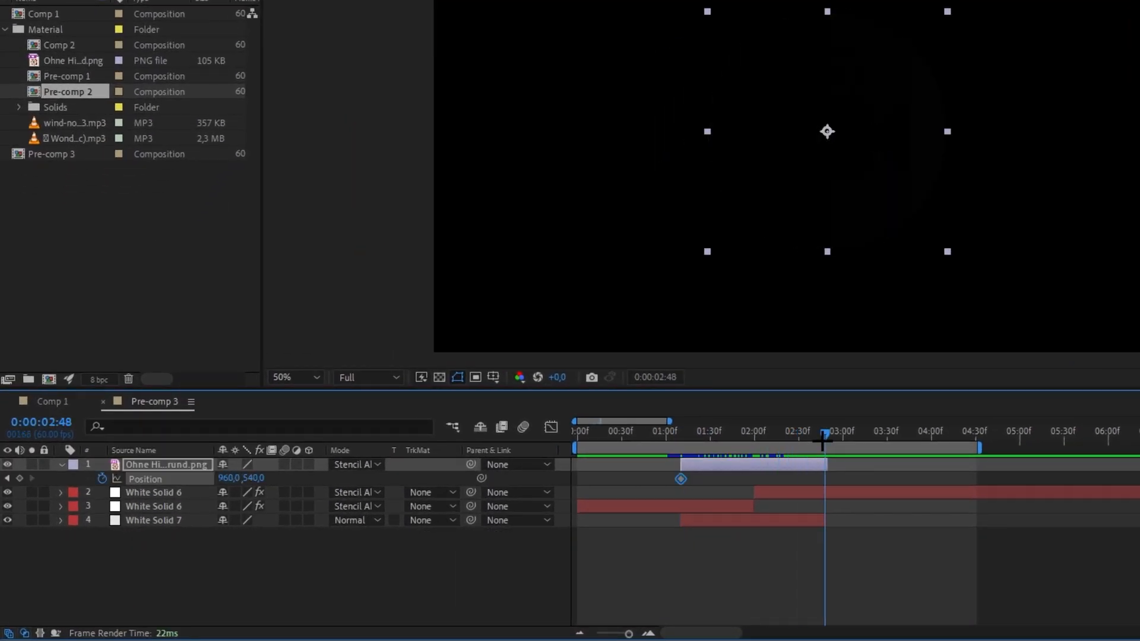
left_click_drag(237, 478, 466, 476)
left_click_drag(823, 436, 681, 436)
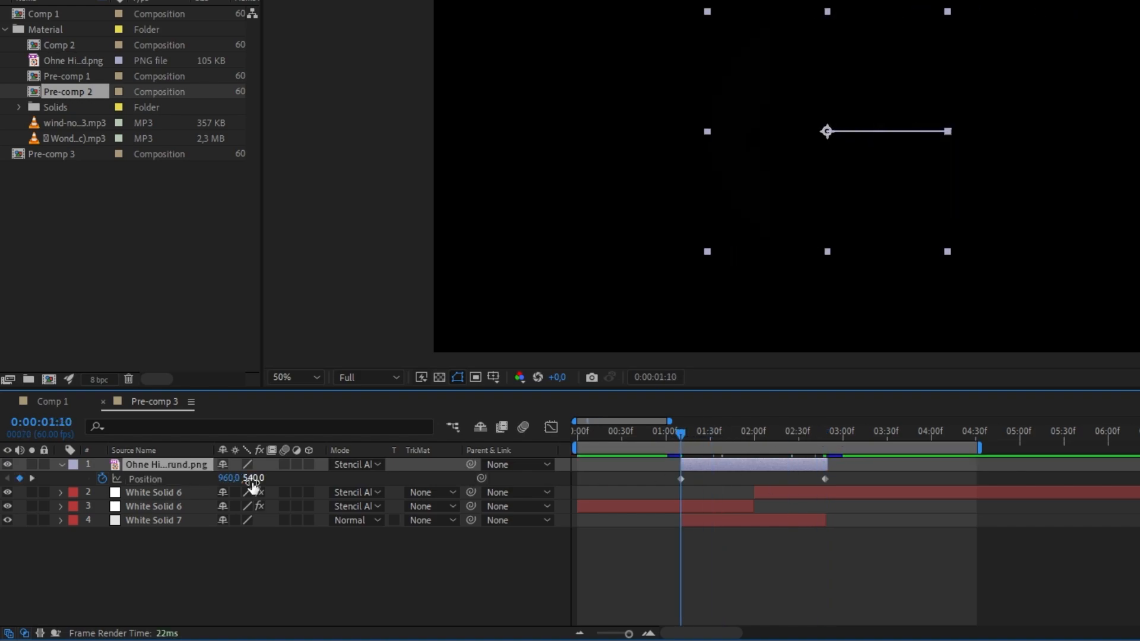
left_click_drag(218, 478, 66, 478)
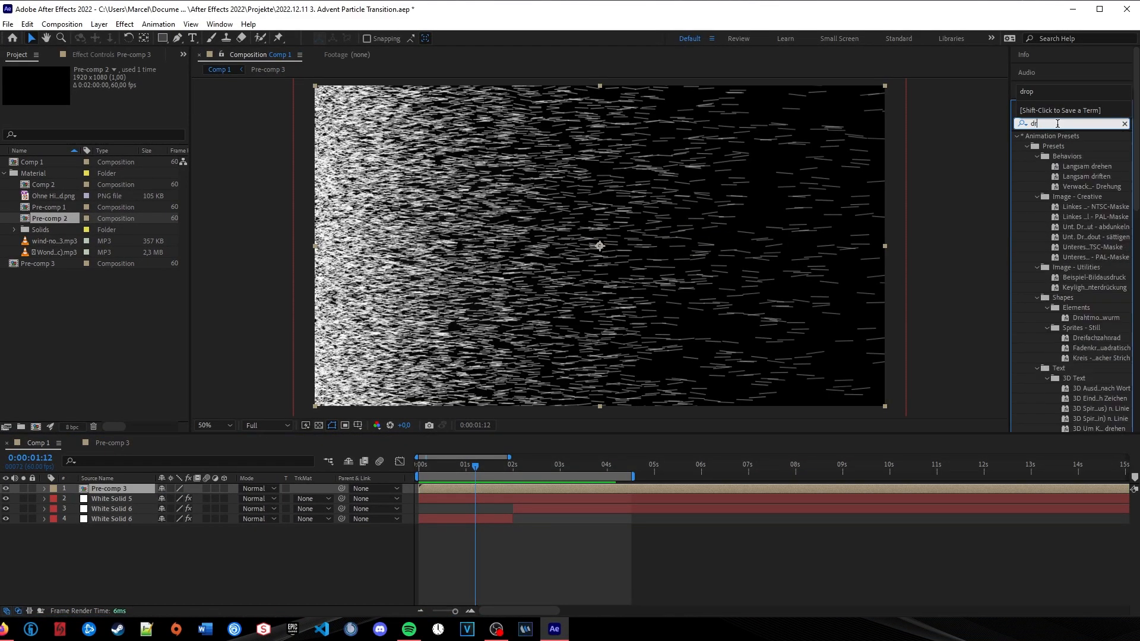
Apply a Drop Shadow to Pre-comp 3 in Comp 1, with distance 9 and softness 30.
type("drop")
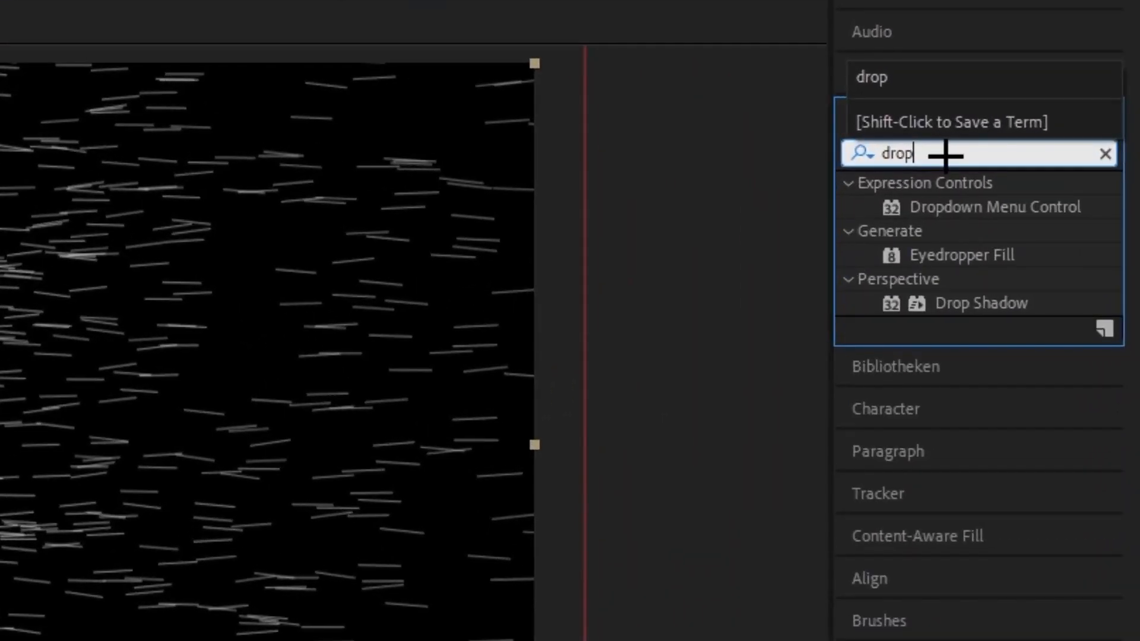
left_click_drag(1021, 294, 466, 536)
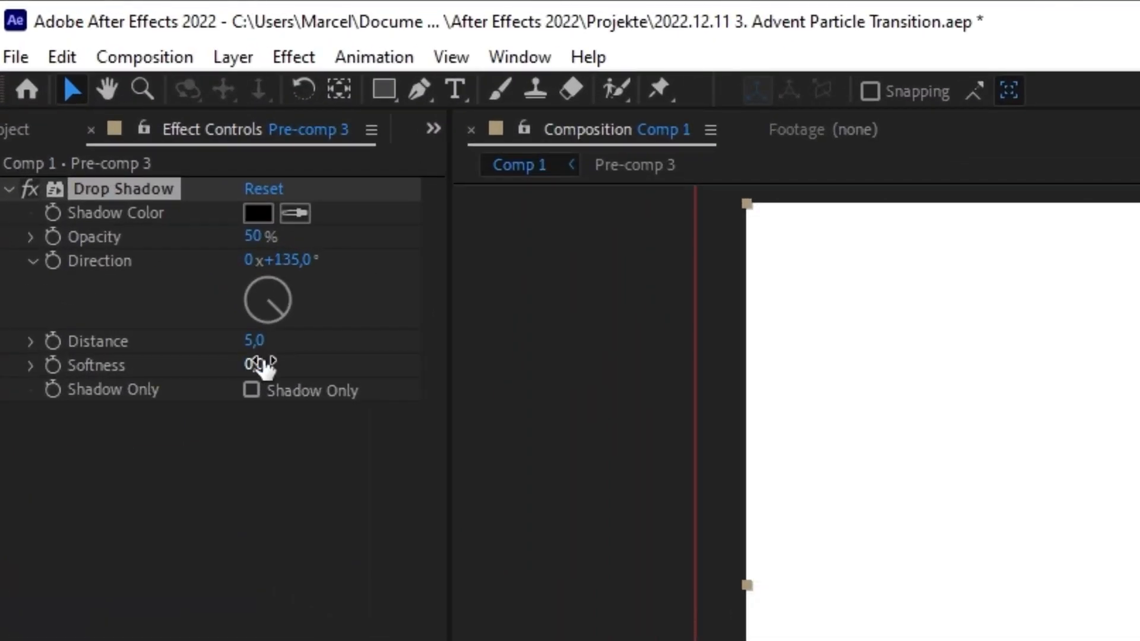
left_click_drag(259, 366, 278, 365)
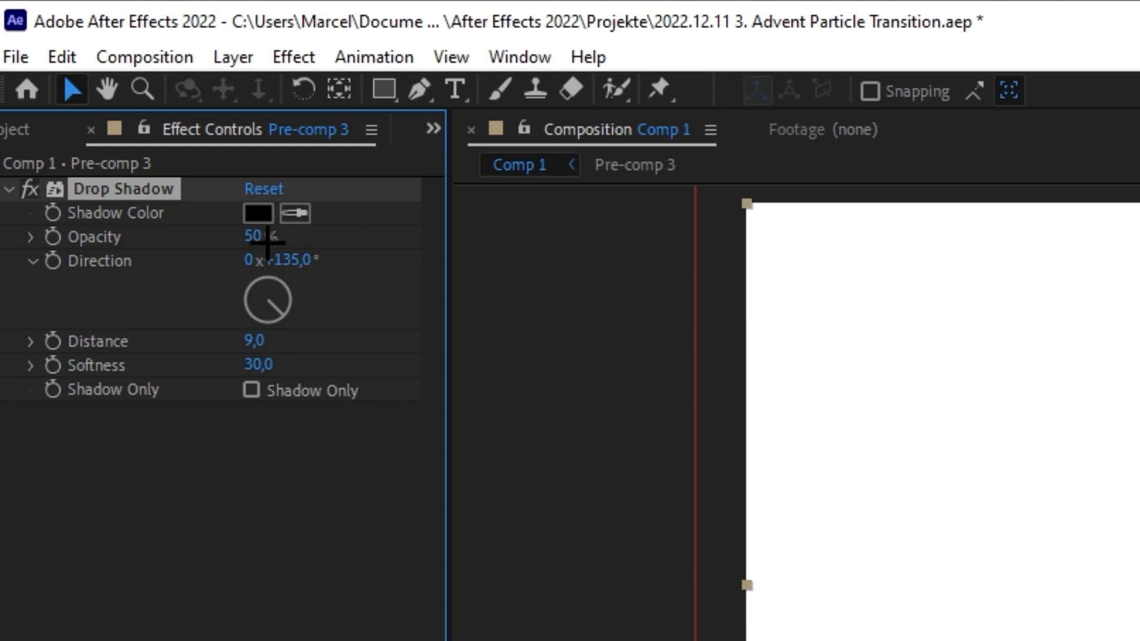
Change the Drop Shadow's color to a neutral grey.
left_click(258, 213)
left_click(443, 640)
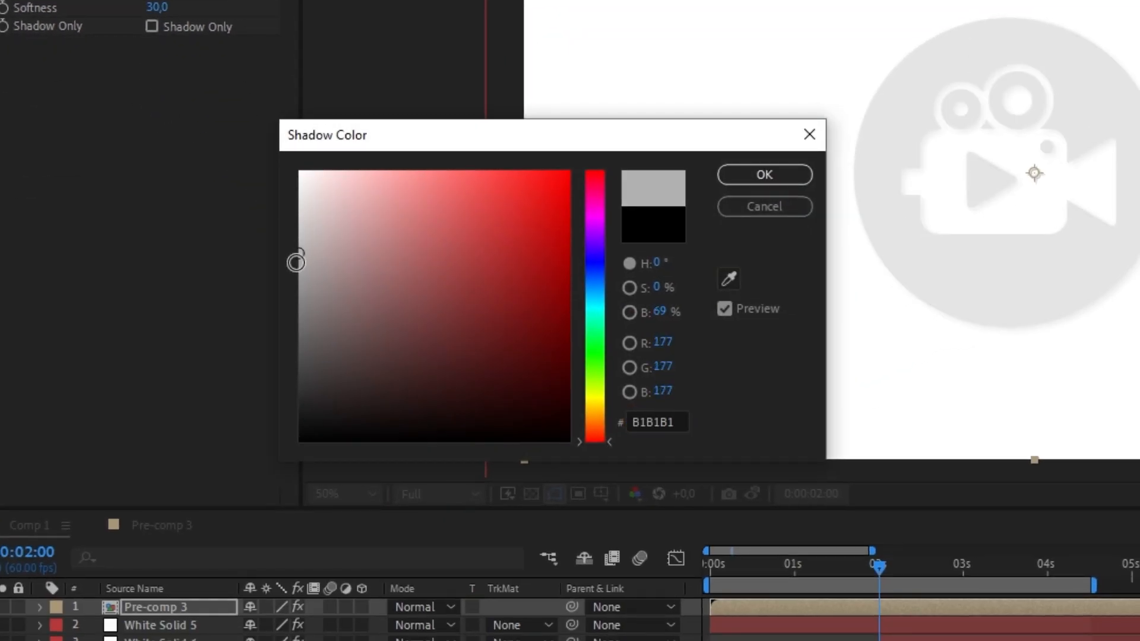
left_click_drag(296, 263, 262, 323)
left_click(763, 175)
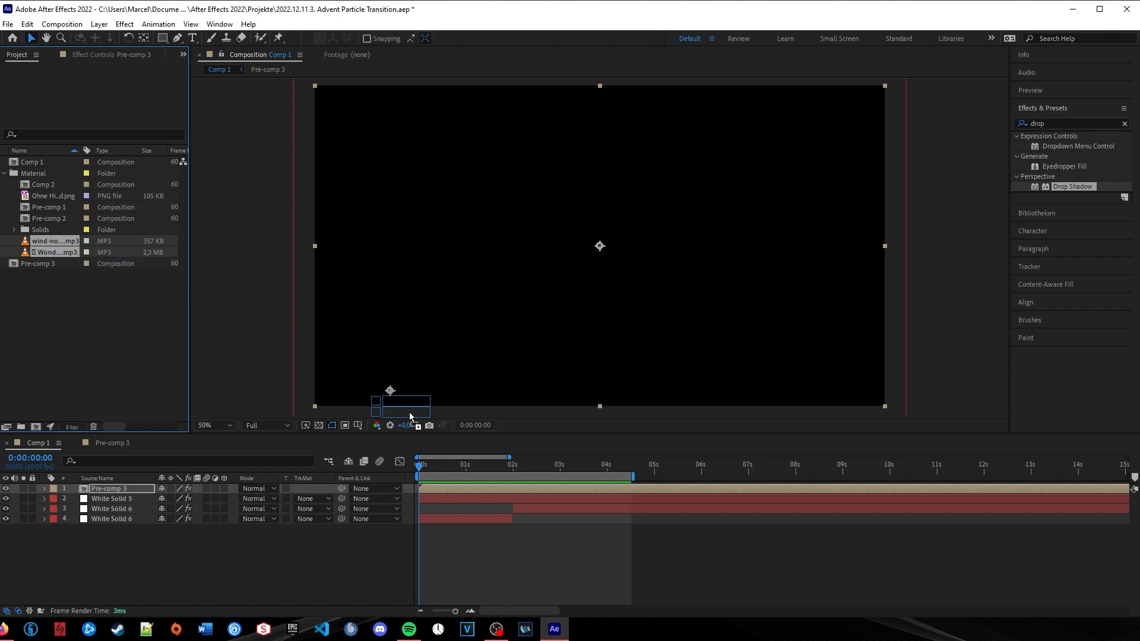
Add the wind noise and music MP3s beneath the other layers of Comp 1 and align both to the composition start.
left_click_drag(410, 417, 469, 534)
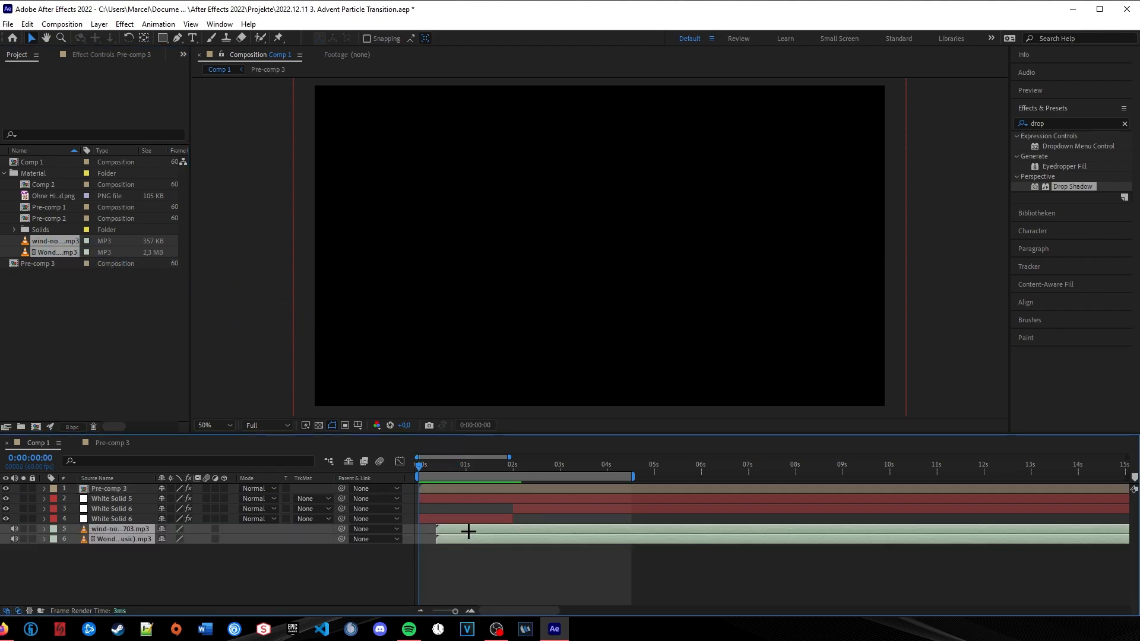
left_click(455, 556)
left_click(445, 525)
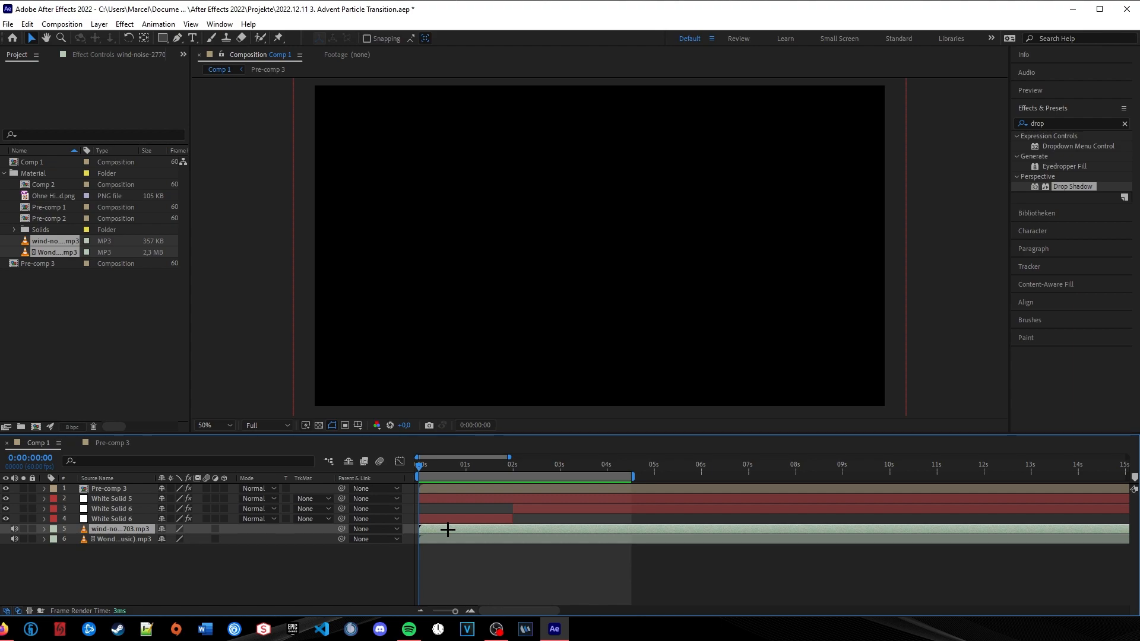
Reveal the waveforms of the wind and music layers and shift both clips slightly earlier to trim their beginnings.
key("l")
key("l")
left_click_drag(679, 532, 383, 531)
left_click_drag(553, 530, 412, 530)
left_click(465, 589)
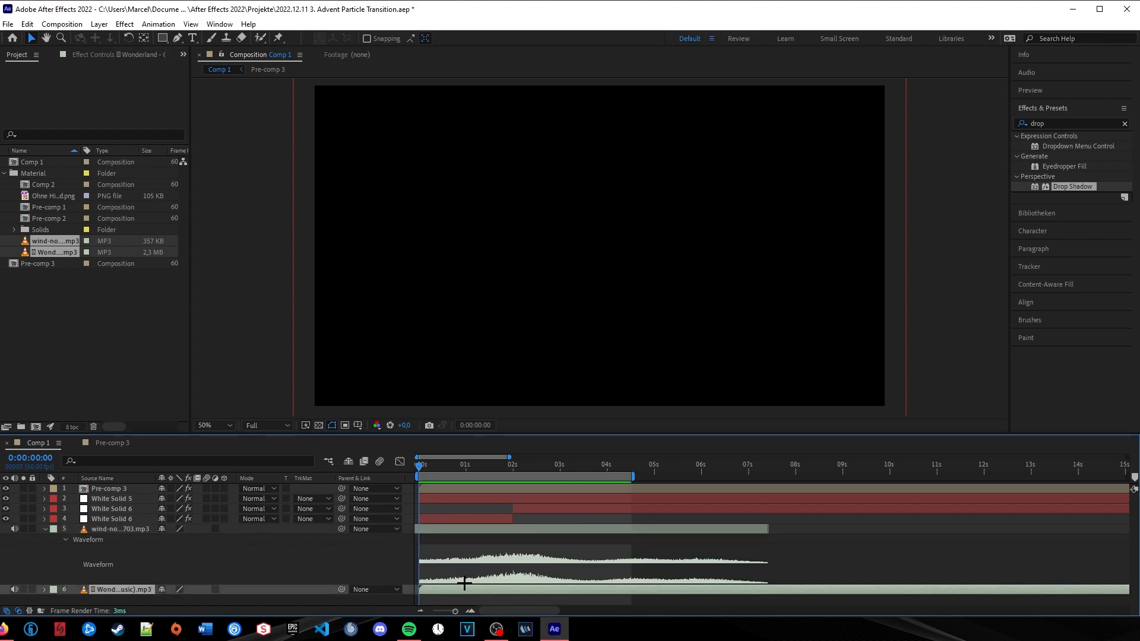
key("l")
key("l")
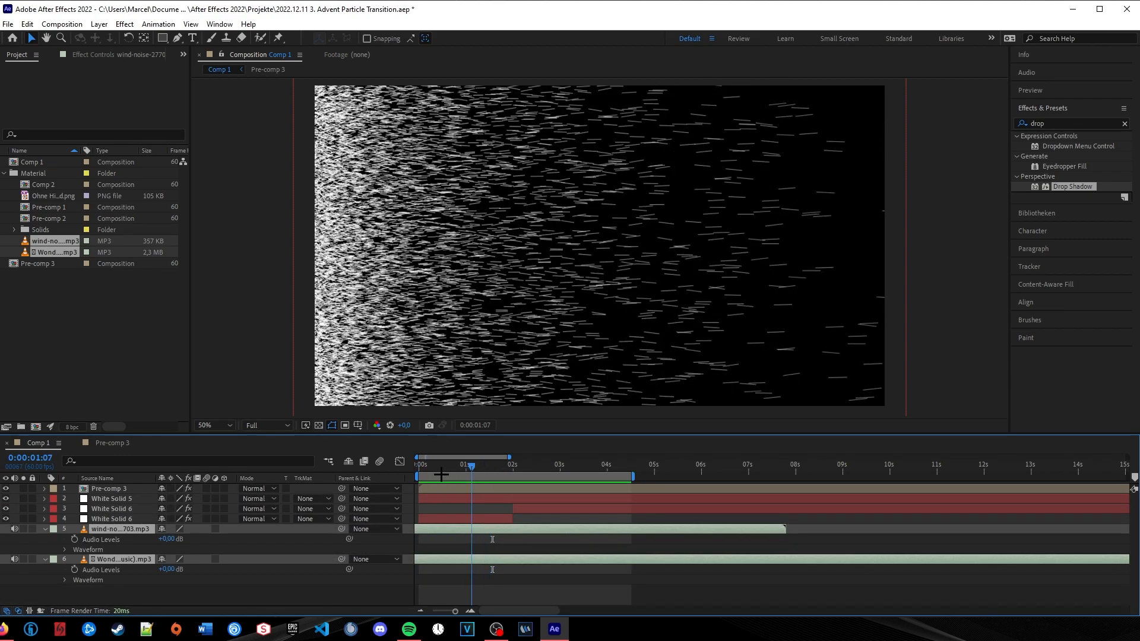
Keyframe the Audio Levels of both audio layers to rise from -10 dB at the start to 0 dB at 0:00:00:30.
key("space")
key("shift+Page_Down")
key("shift+Page_Down")
left_click(74, 540)
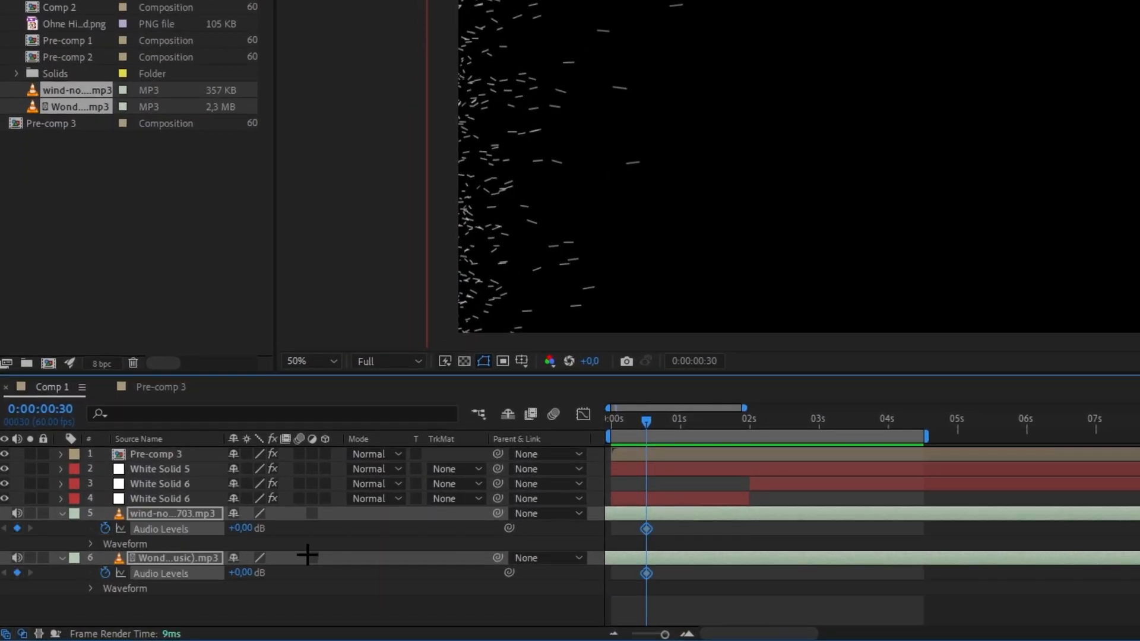
key("Home")
type("-10")
key("Return")
Copy the wind layer's Audio Levels keyframes to 0:00:04:00–0:00:04:30 and time-reverse them into a fade-out.
left_click_drag(667, 577, 600, 526)
left_click(849, 420)
left_click_drag(815, 529, 574, 530)
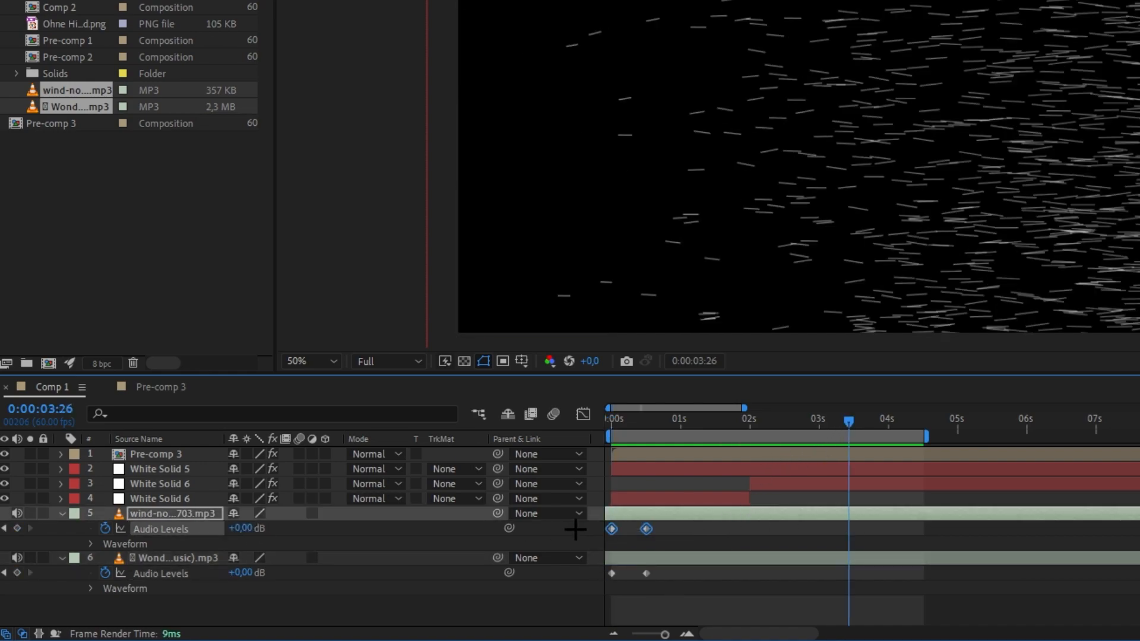
key("ctrl+v")
left_click_drag(883, 527, 923, 527)
right_click(887, 528)
key("Escape")
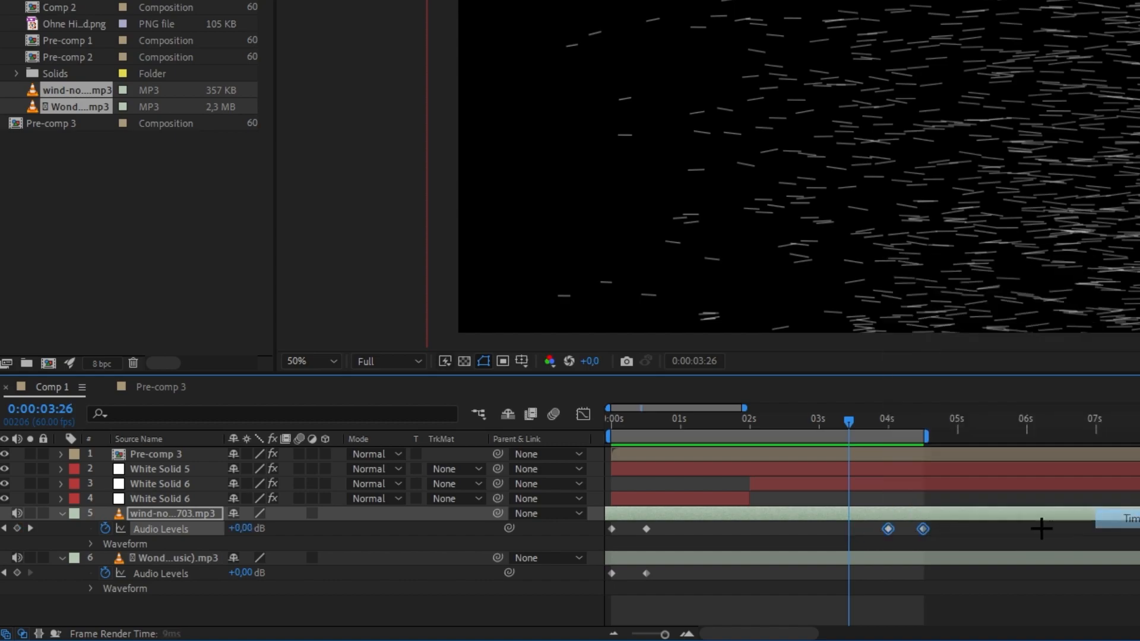
Paste the fade keyframes onto the music layer at 0:00:04:00–0:00:04:30, time-reverse them, and preview the composition.
left_click(893, 555)
key("ctrl+v")
left_click_drag(885, 573, 922, 574)
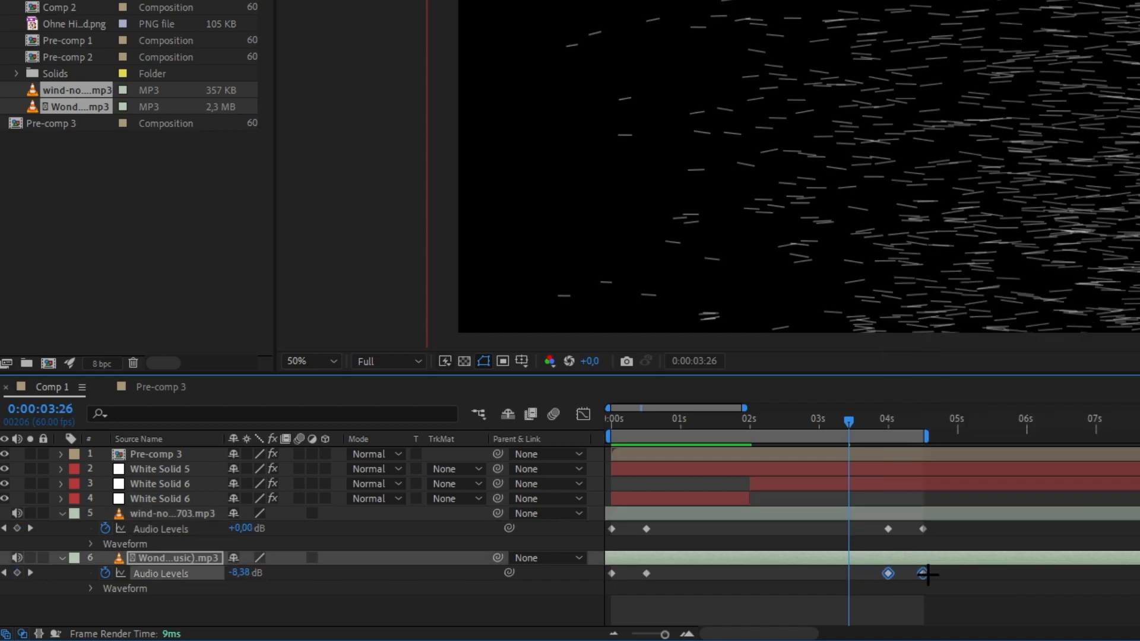
right_click(922, 573)
mouse_move(974, 562)
left_click(1136, 562)
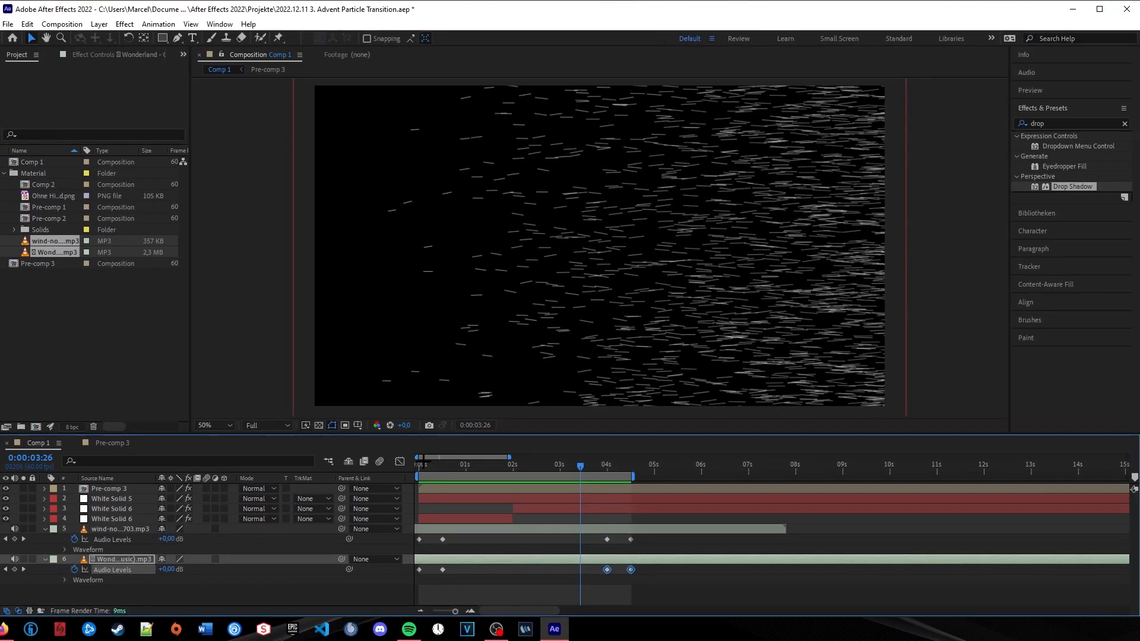
left_click_drag(849, 421, 586, 417)
key("space")
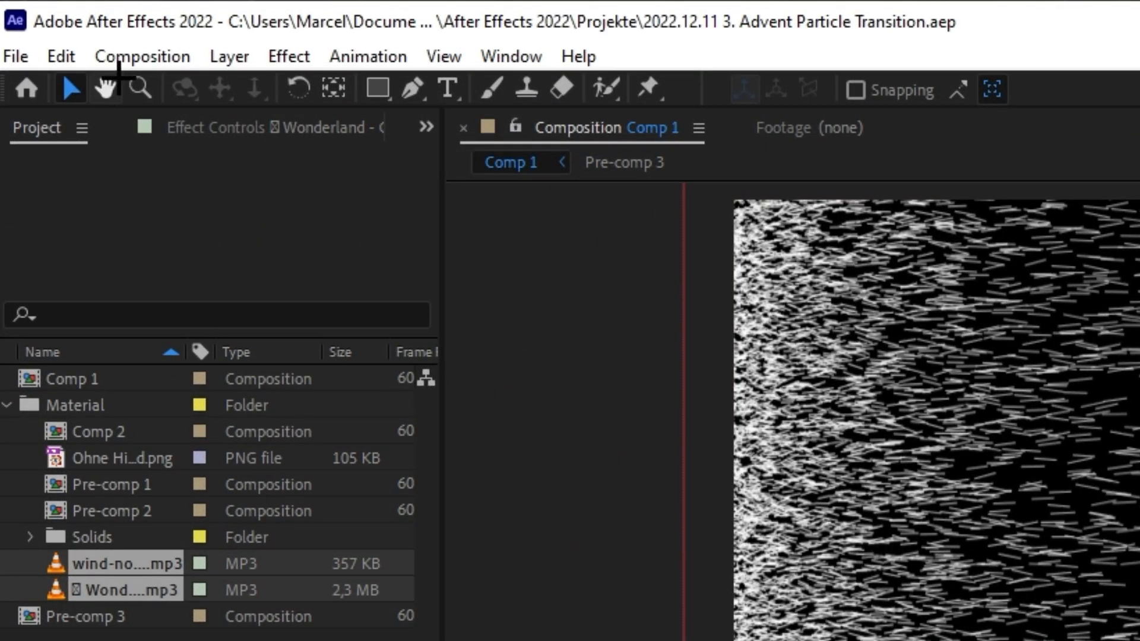
Send Comp 1 to the Adobe Media Encoder queue and set its export format to WebM.
left_click(137, 57)
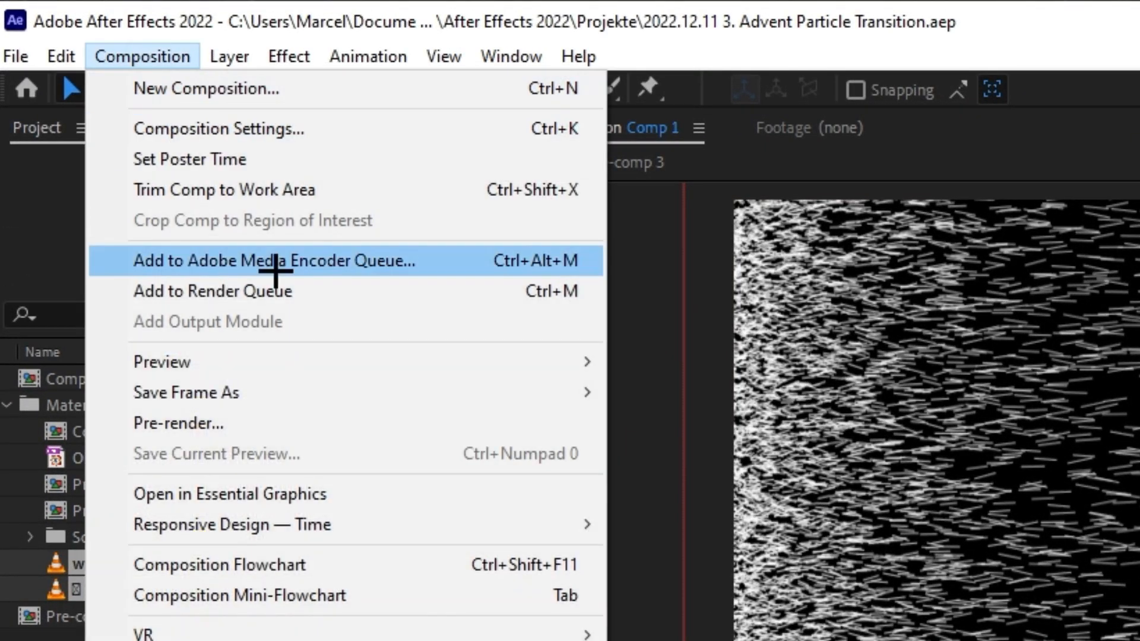
left_click(262, 260)
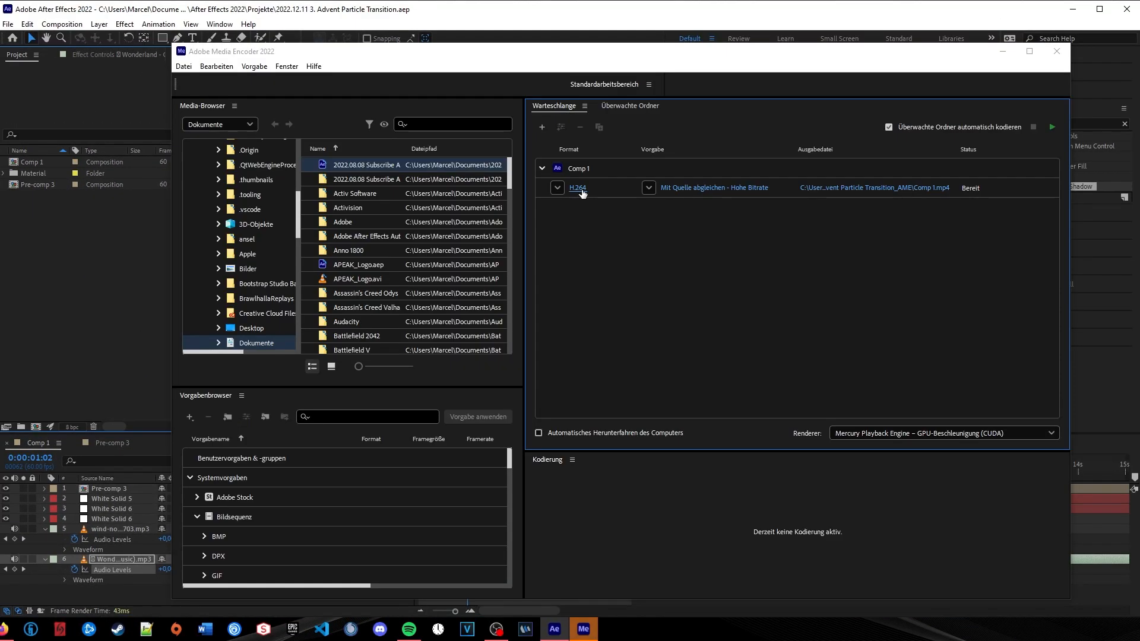
left_click(579, 187)
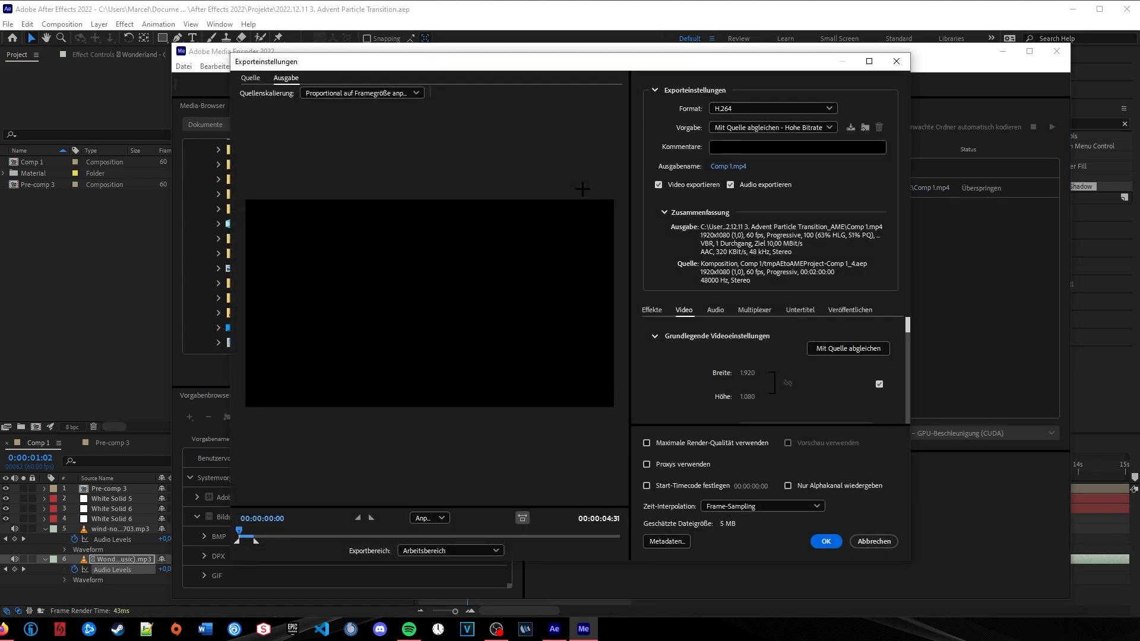
left_click(745, 113)
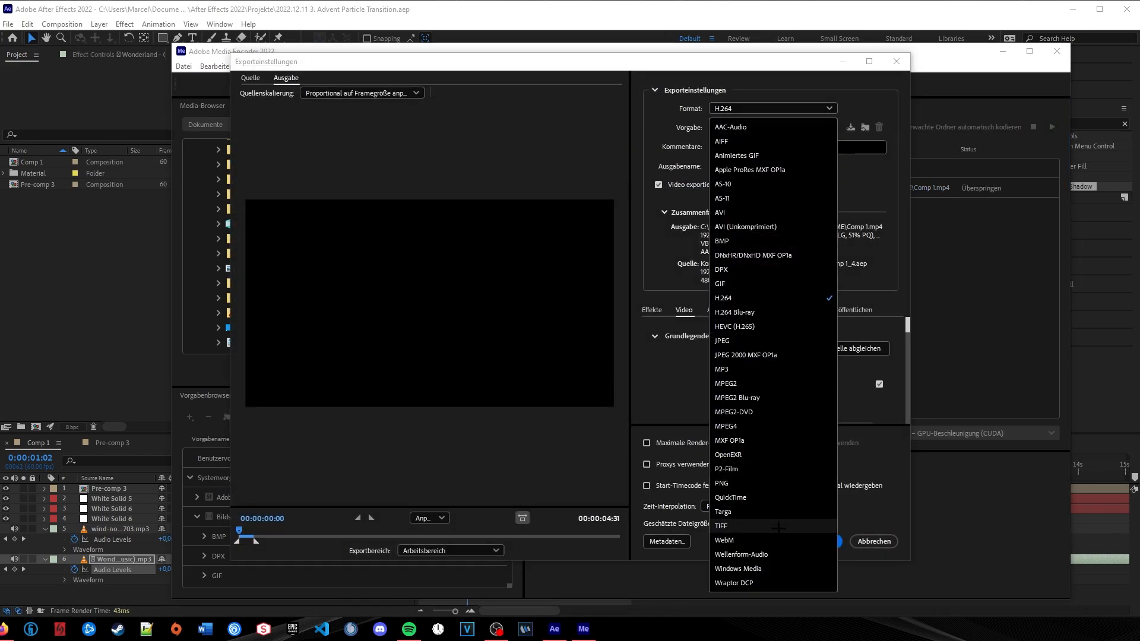
left_click(724, 540)
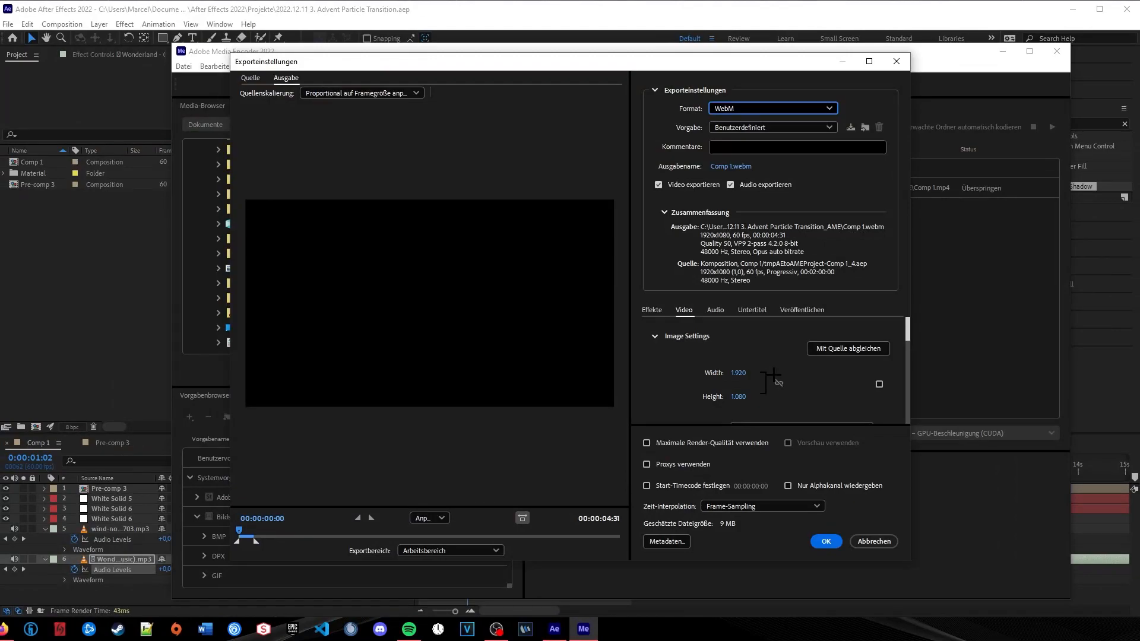
Include the alpha channel in the WebM video settings and accept the export settings.
scroll(772, 374, "down", 5)
scroll(775, 376, "up", 2)
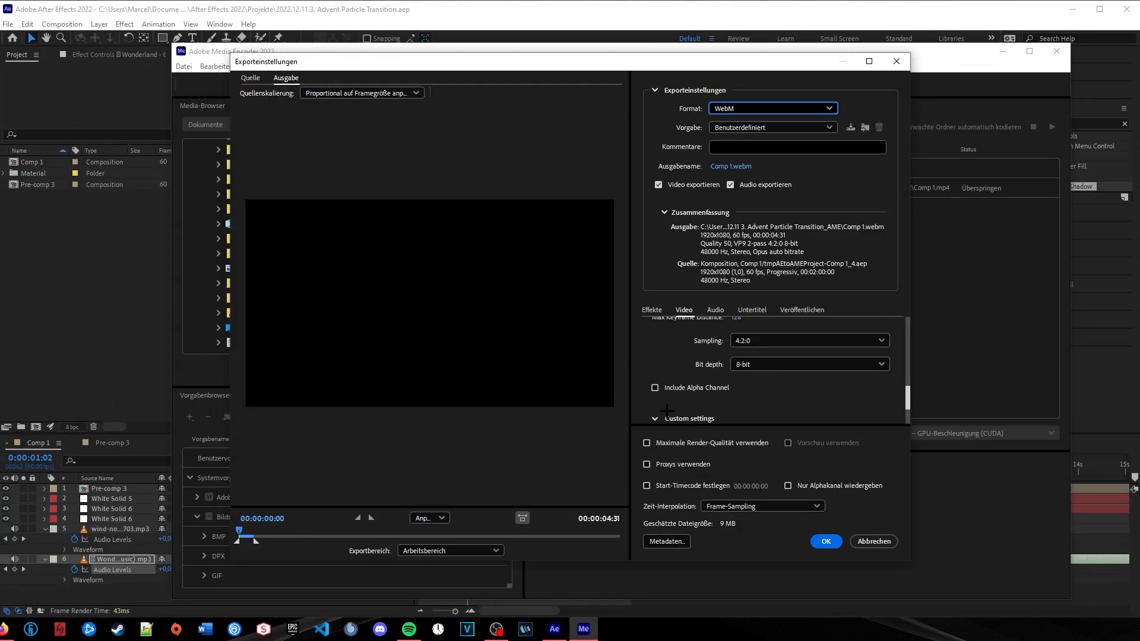
scroll(667, 410, "down", 1)
left_click(655, 357)
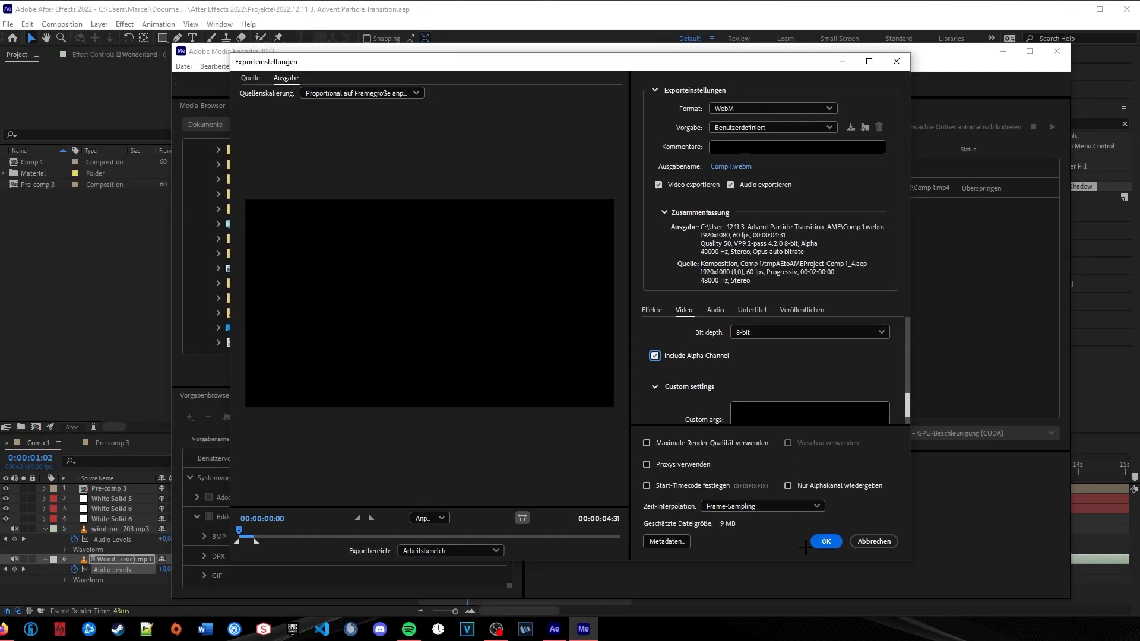
left_click(823, 541)
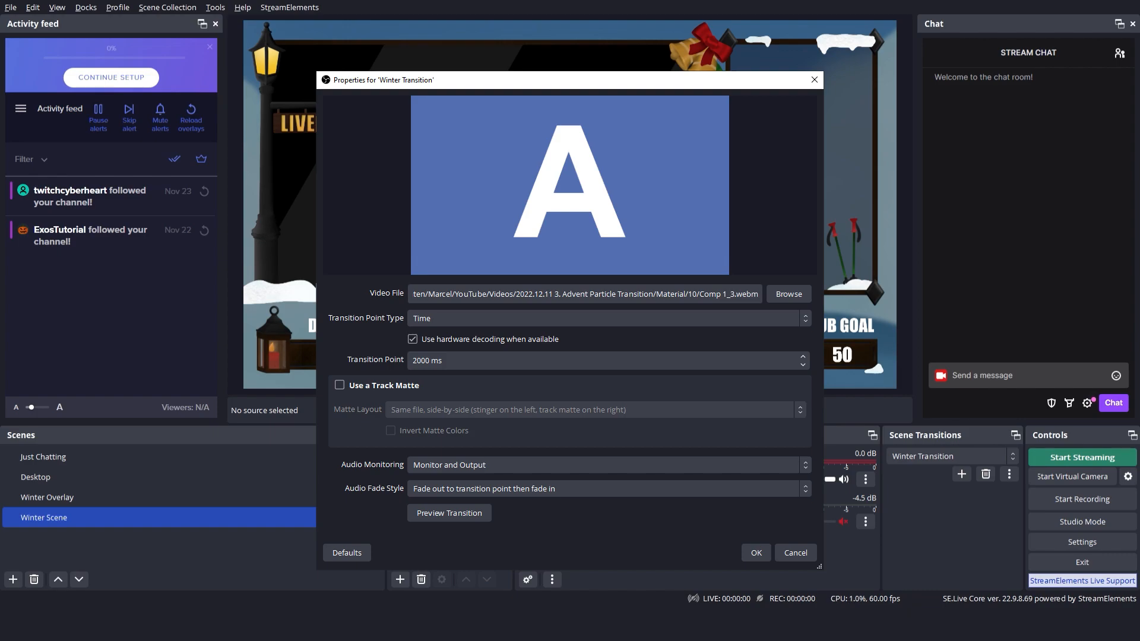
Test the stinger transition in OBS by switching to the Winter Overlay scene and back to Winter Scene.
left_click(54, 504)
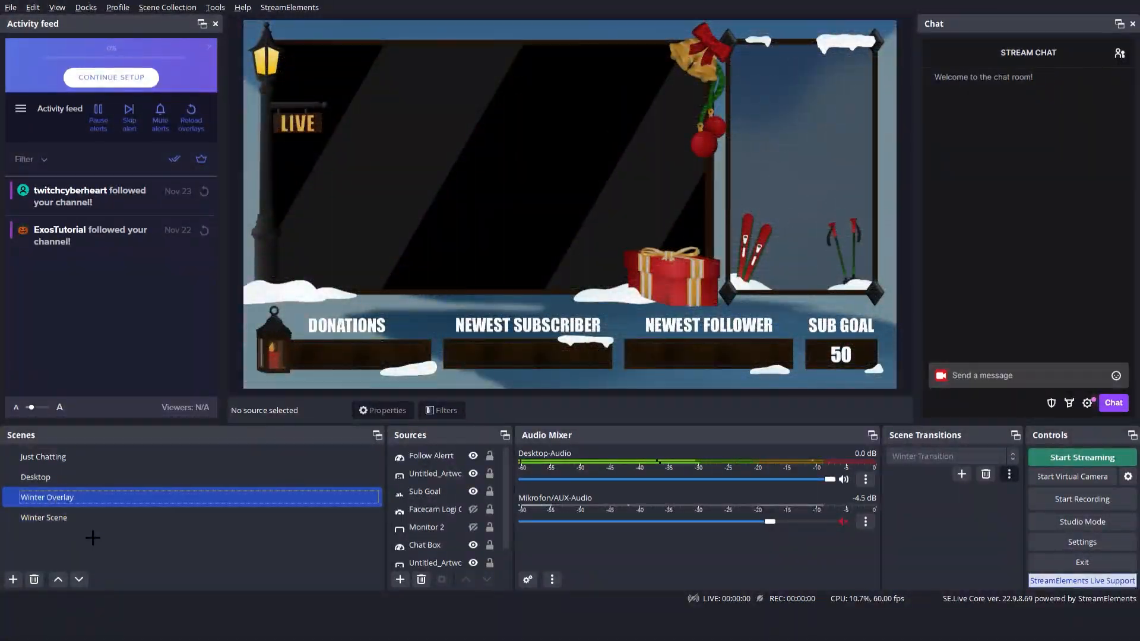
left_click(92, 527)
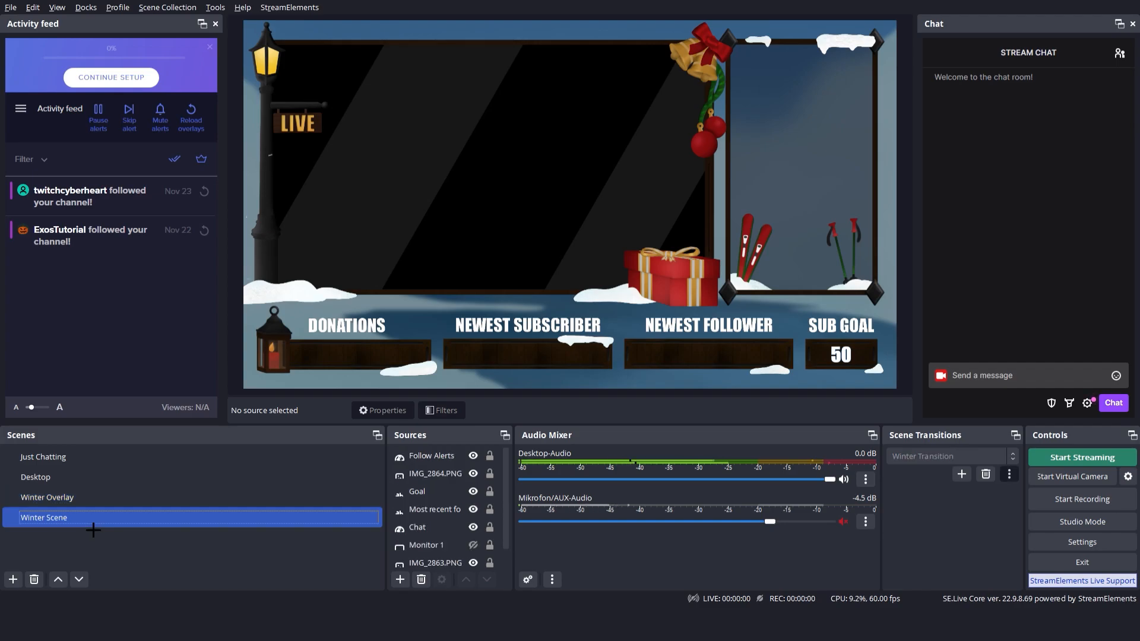